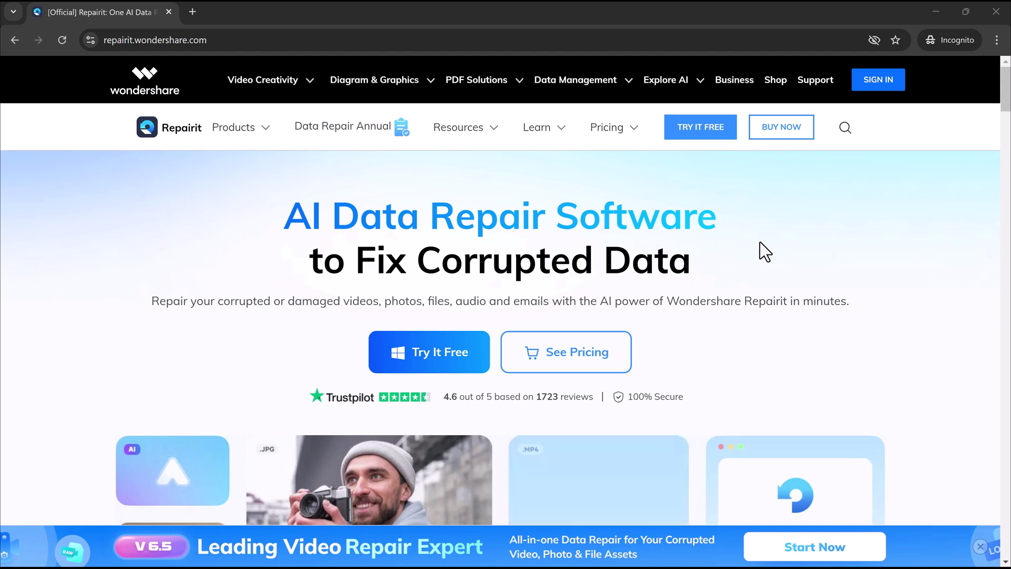
Scroll the Repairit homepage past features, testimonials and Hot Topics to its final section.
scroll(759, 242, down, 3)
scroll(759, 242, down, 2)
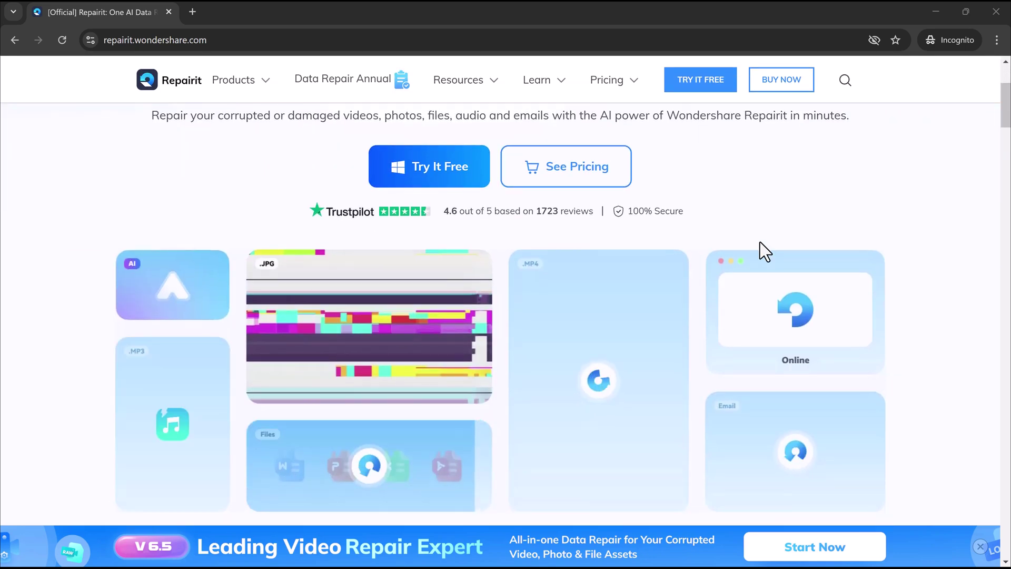
scroll(760, 241, down, 1)
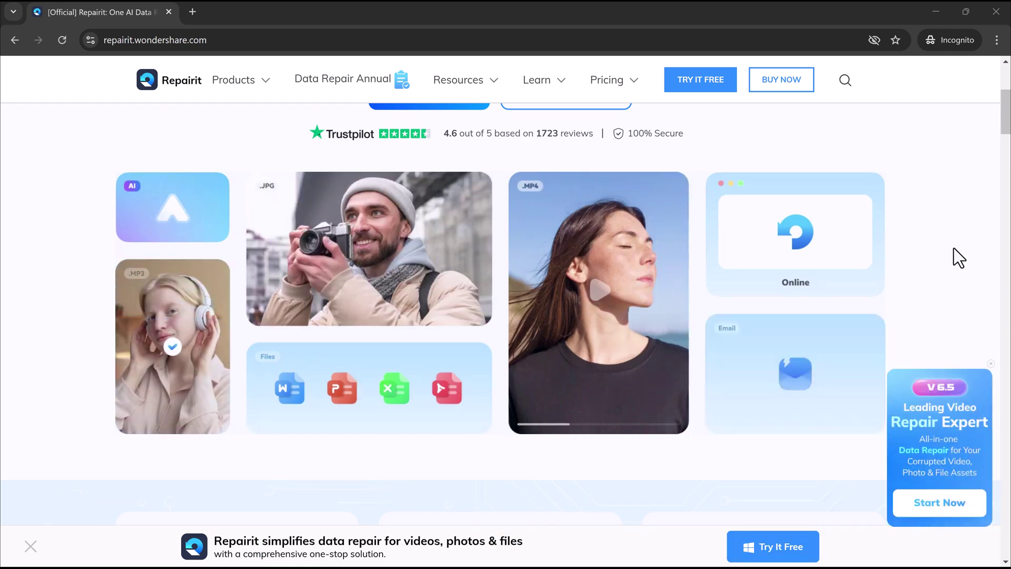
scroll(954, 248, down, 2)
scroll(953, 248, down, 2)
scroll(954, 248, down, 4)
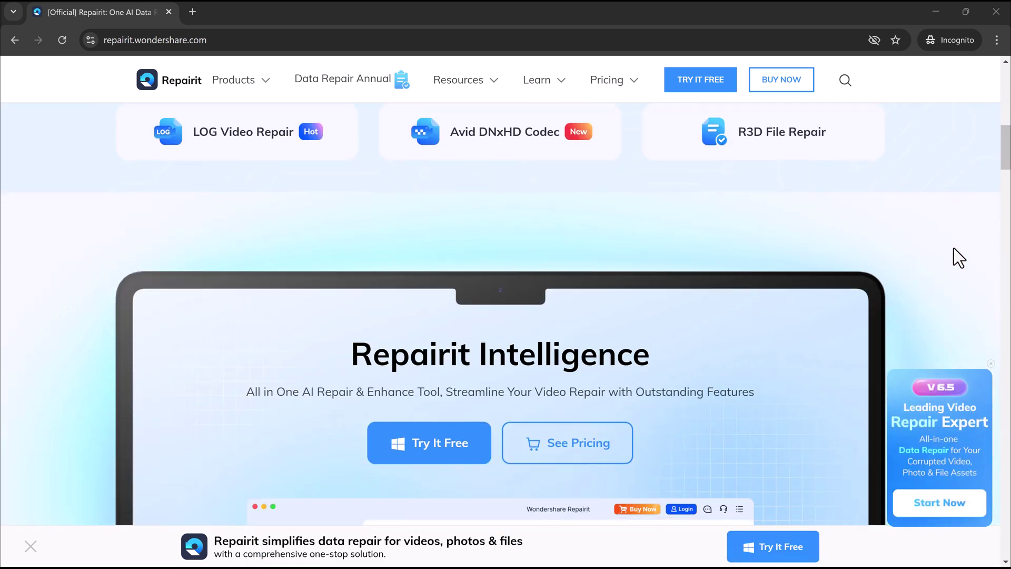
scroll(952, 248, down, 2)
scroll(953, 248, down, 2)
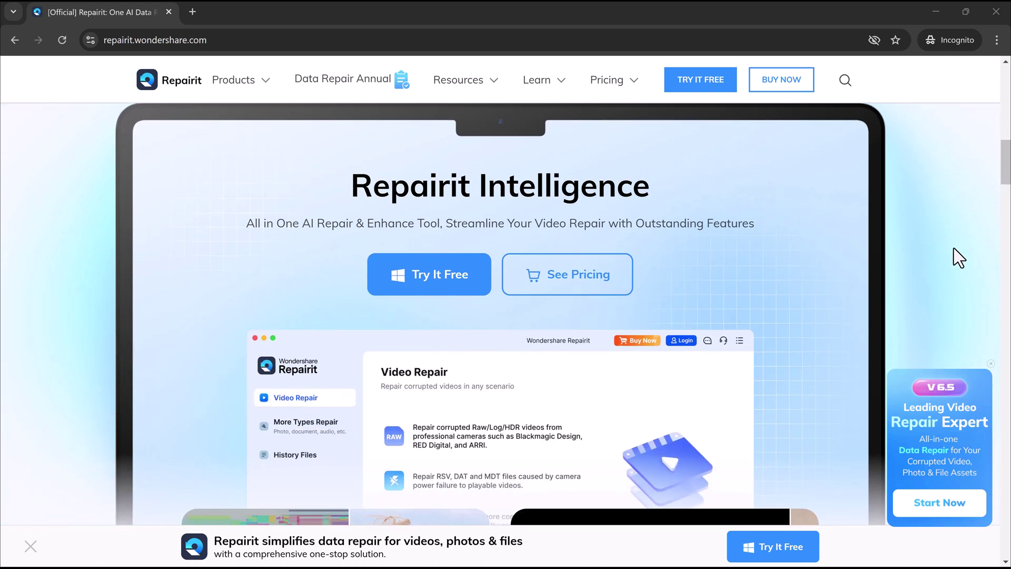
scroll(953, 248, down, 2)
scroll(954, 248, down, 1)
scroll(953, 248, down, 2)
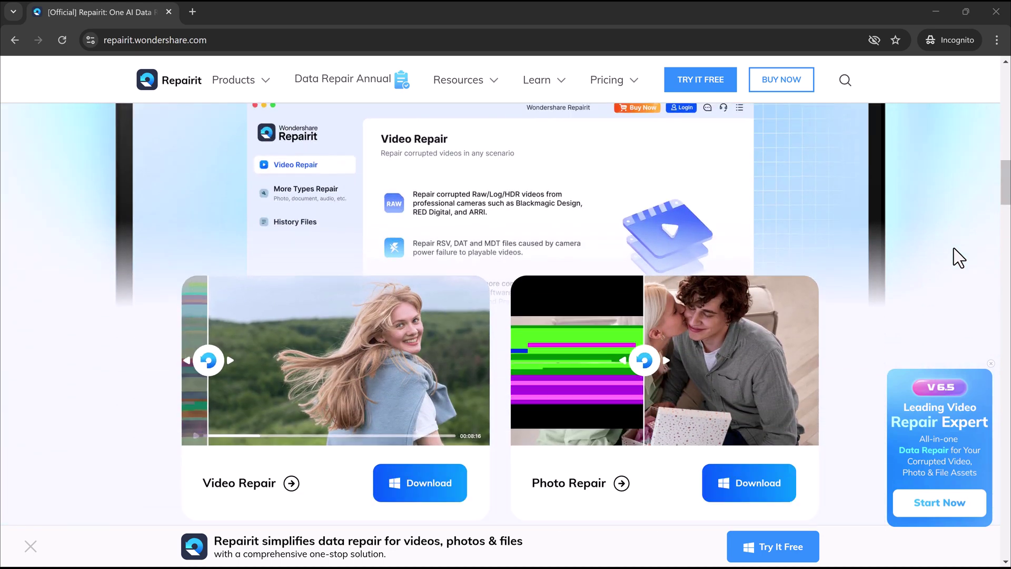
scroll(953, 248, down, 2)
scroll(953, 248, down, 2)
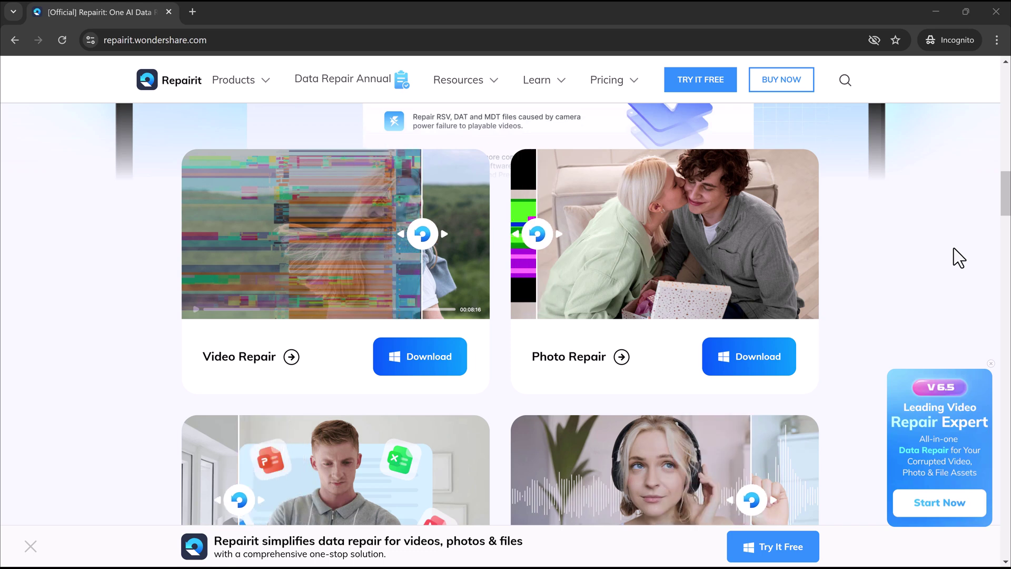
scroll(953, 248, down, 2)
scroll(953, 248, down, 3)
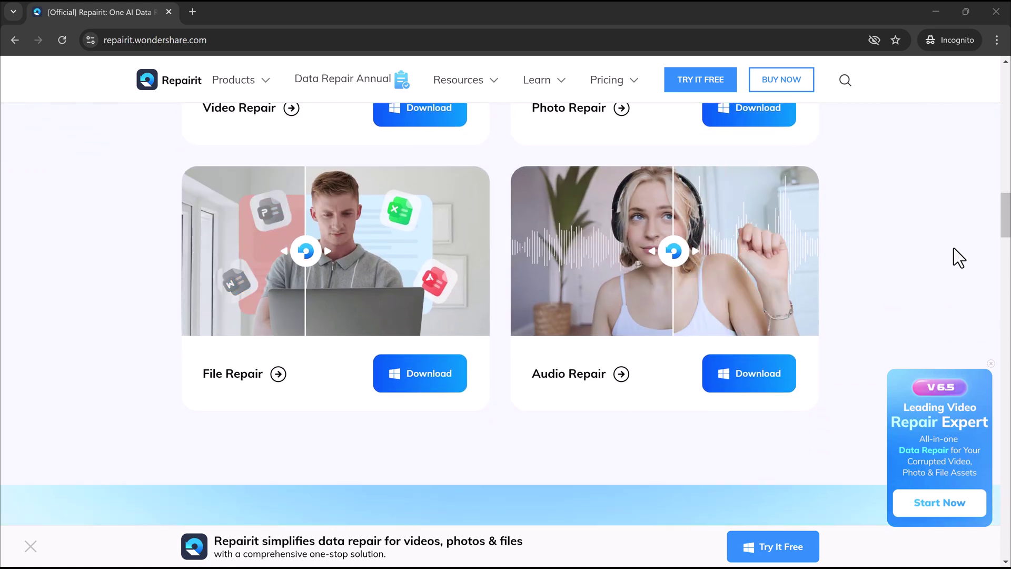
scroll(944, 248, down, 5)
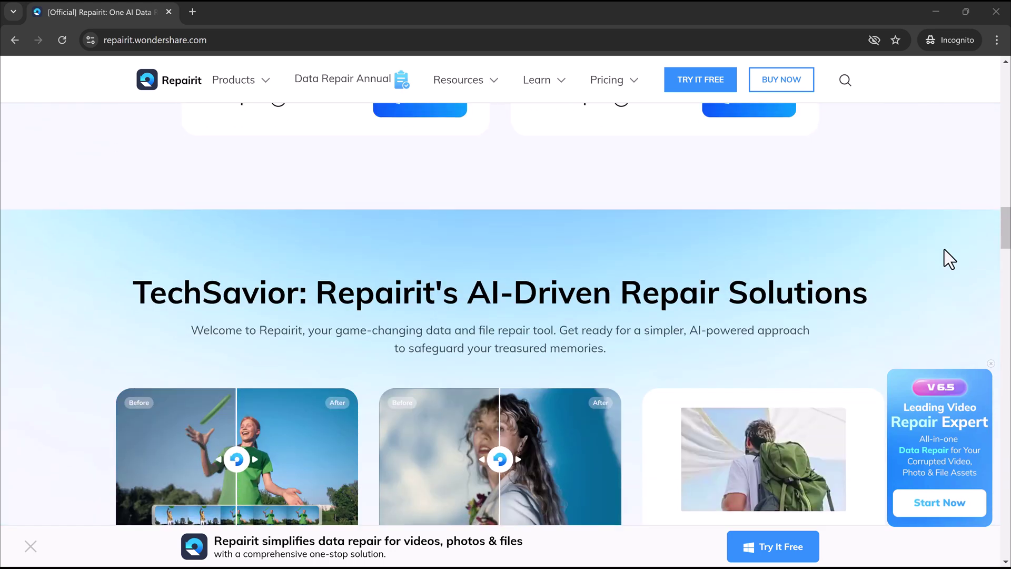
scroll(943, 249, down, 2)
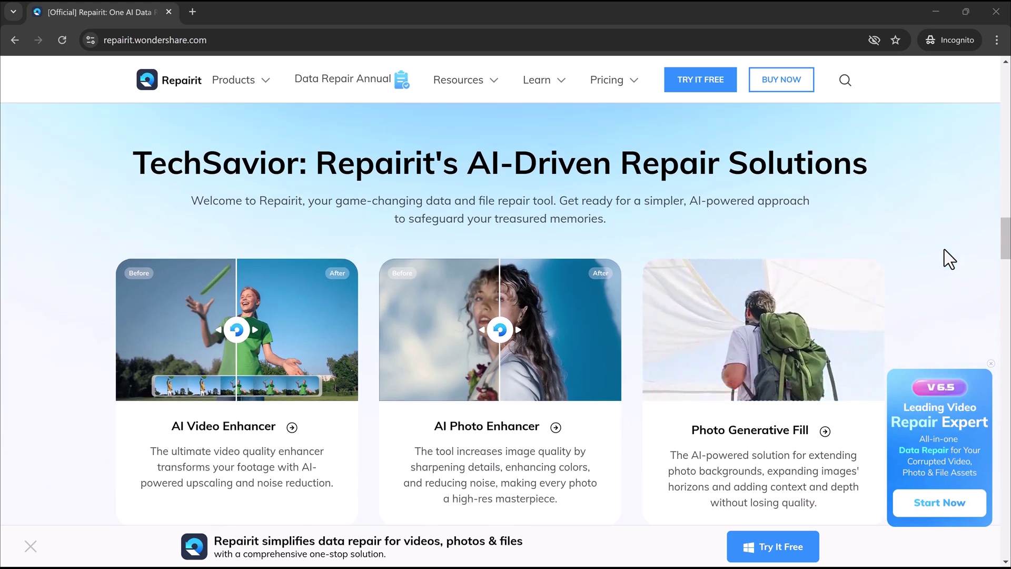
scroll(943, 249, down, 3)
scroll(944, 249, down, 3)
scroll(944, 249, down, 1)
scroll(944, 249, down, 3)
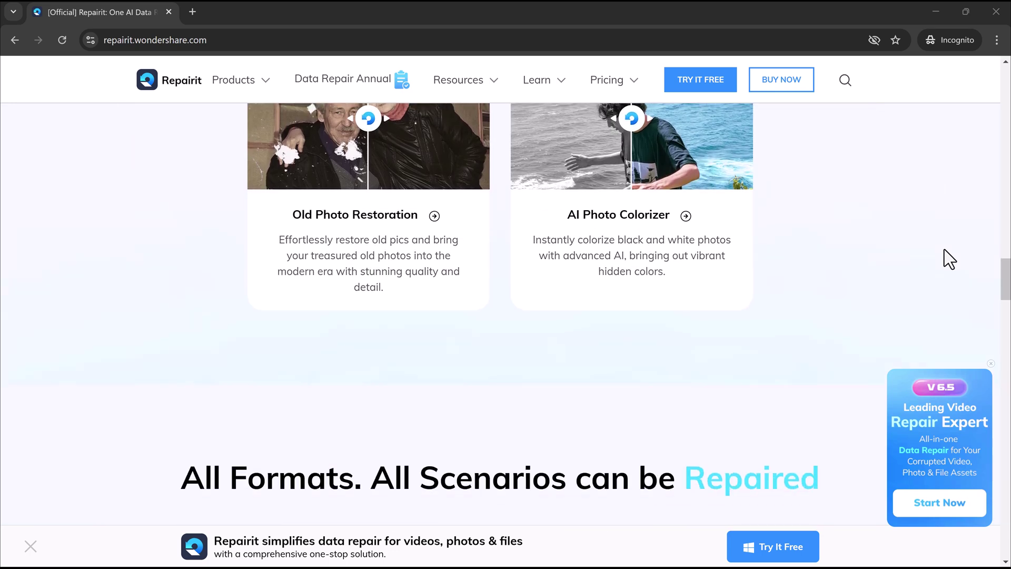
scroll(944, 249, down, 3)
scroll(944, 249, down, 1)
scroll(944, 249, down, 1)
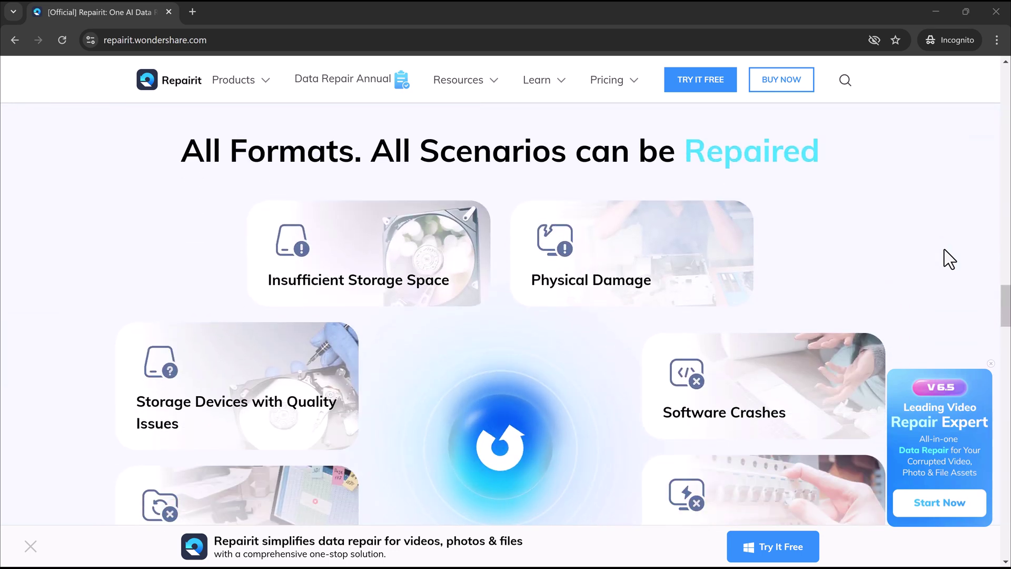
scroll(944, 248, down, 2)
scroll(944, 249, down, 1)
scroll(943, 248, down, 3)
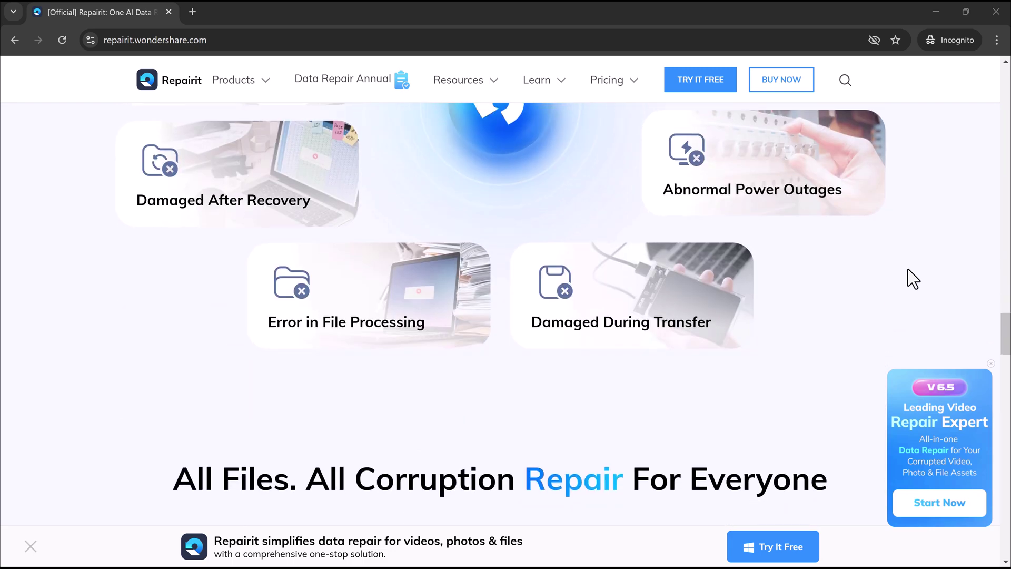
scroll(908, 270, down, 3)
scroll(907, 269, down, 1)
scroll(907, 270, down, 2)
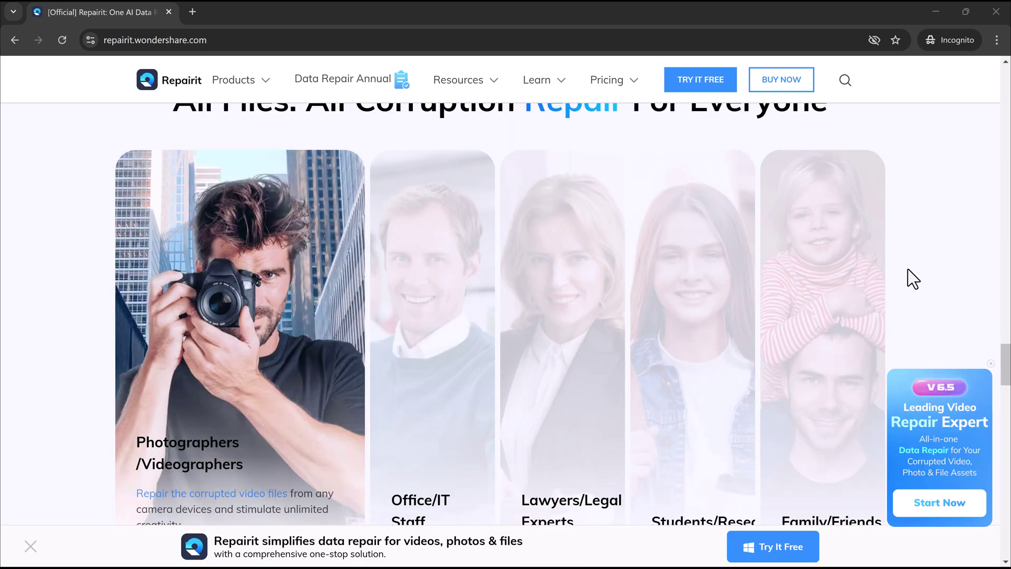
scroll(907, 269, down, 2)
scroll(907, 270, down, 2)
scroll(908, 270, down, 2)
scroll(907, 269, down, 3)
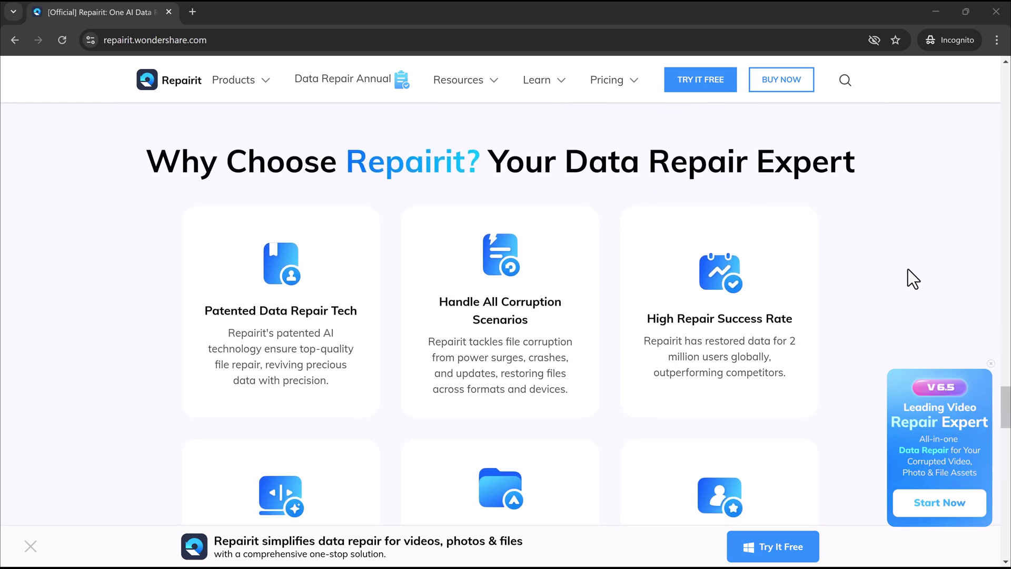
scroll(908, 269, down, 4)
scroll(907, 270, down, 2)
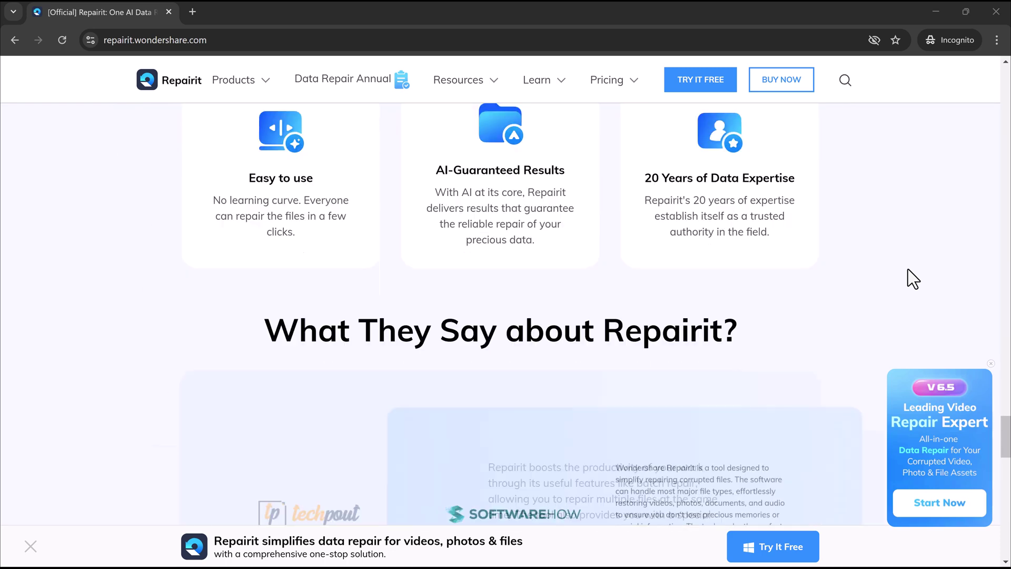
scroll(907, 270, down, 2)
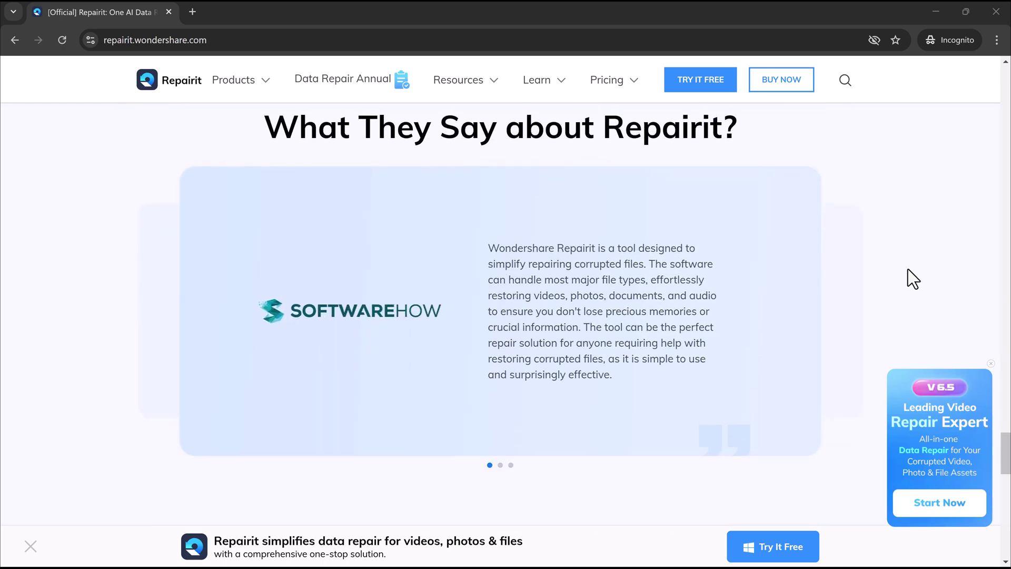
scroll(908, 269, down, 5)
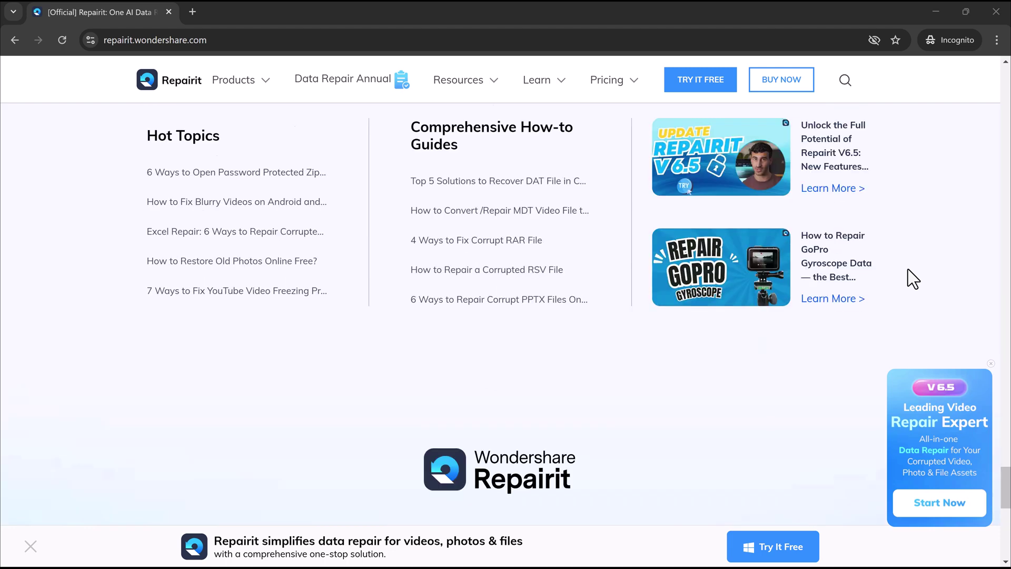
scroll(907, 270, down, 3)
scroll(907, 269, down, 1)
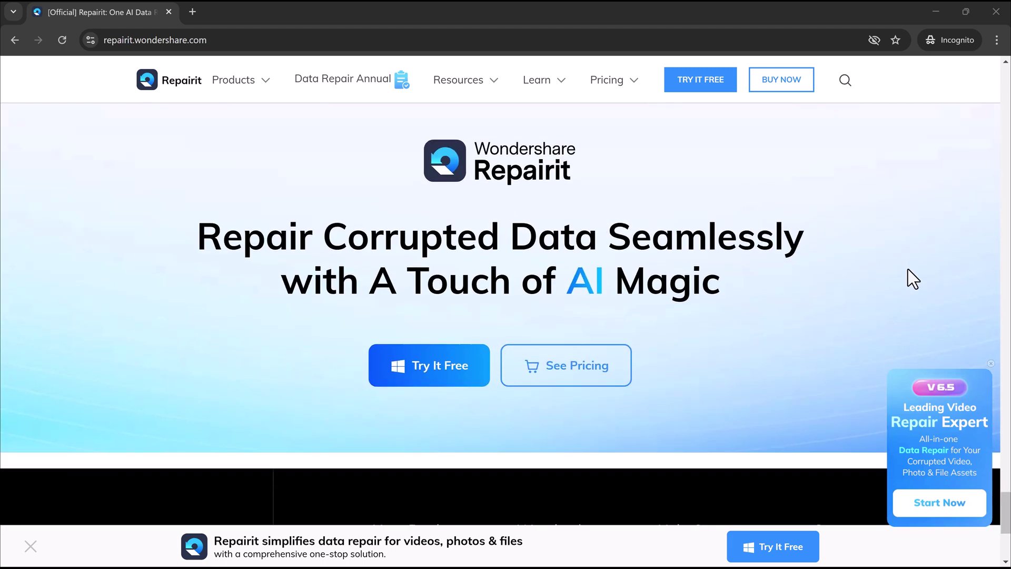
scroll(907, 270, up, 1)
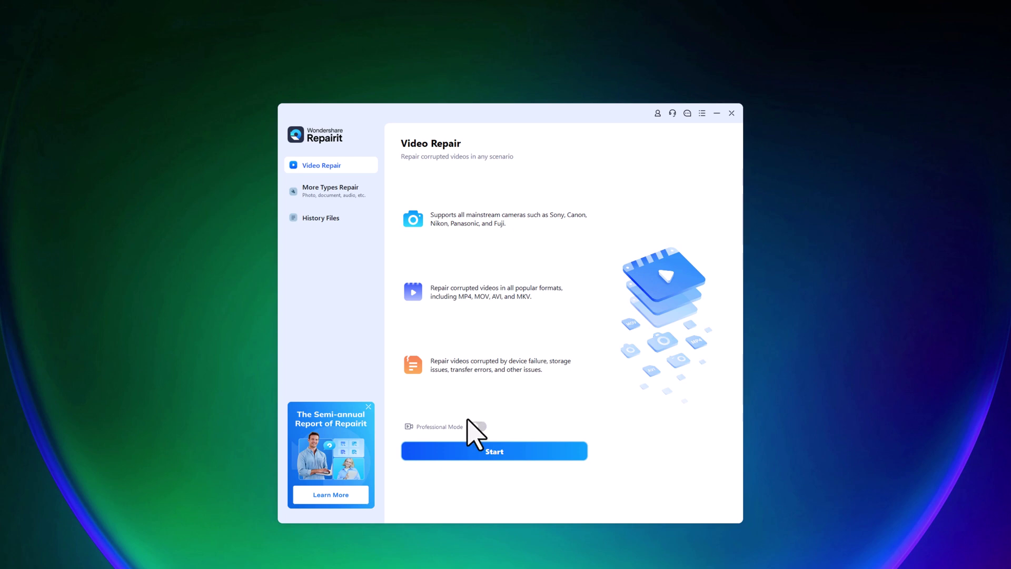
Enable Professional Mode for Raw/Log/HDR and power-failure video repair.
click(477, 426)
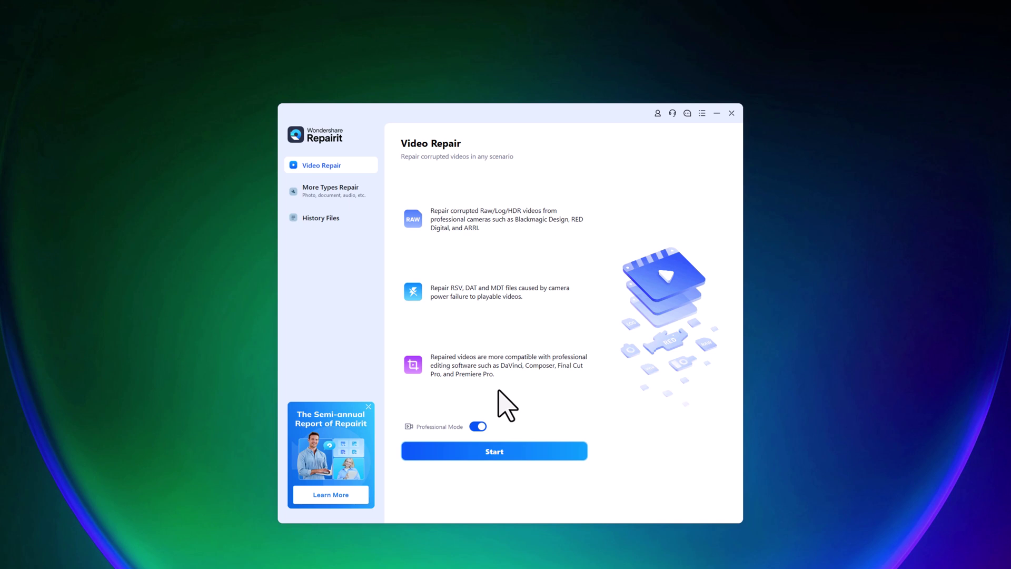
Start the professional repair workflow and import corrupted-file.mp4 into the Unrepaired Videos list.
click(498, 454)
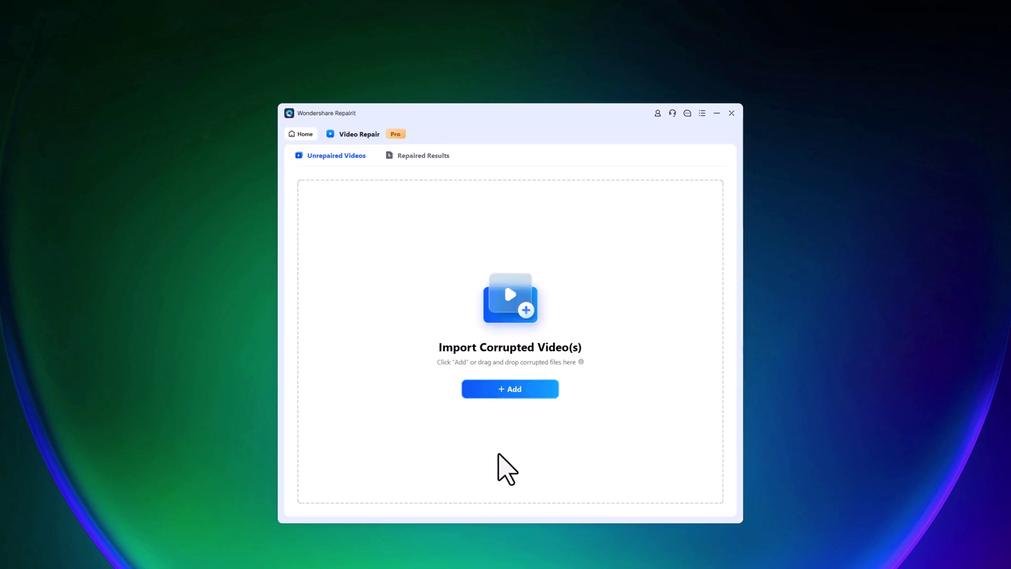
click(526, 389)
click(419, 225)
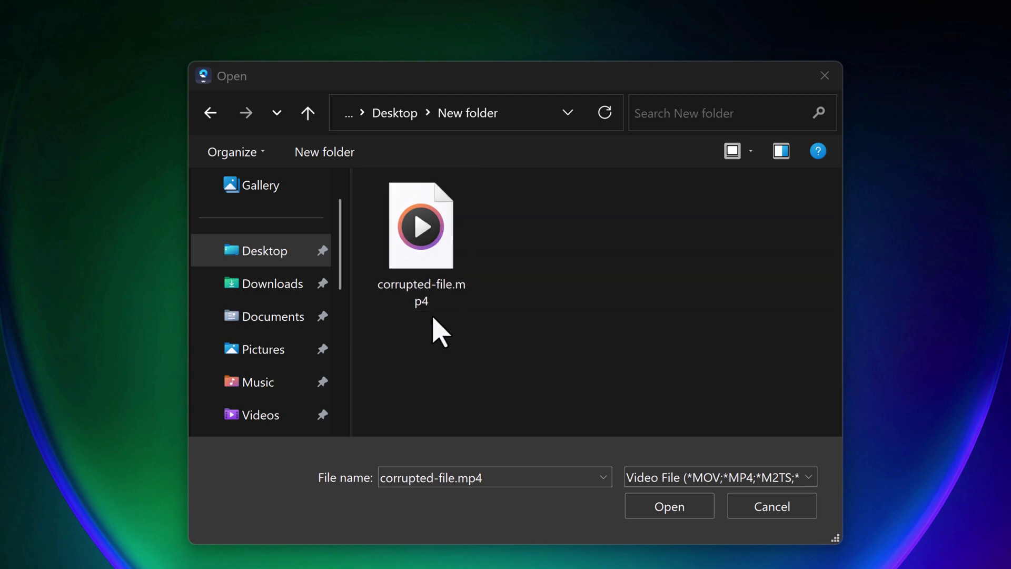
double_click(428, 277)
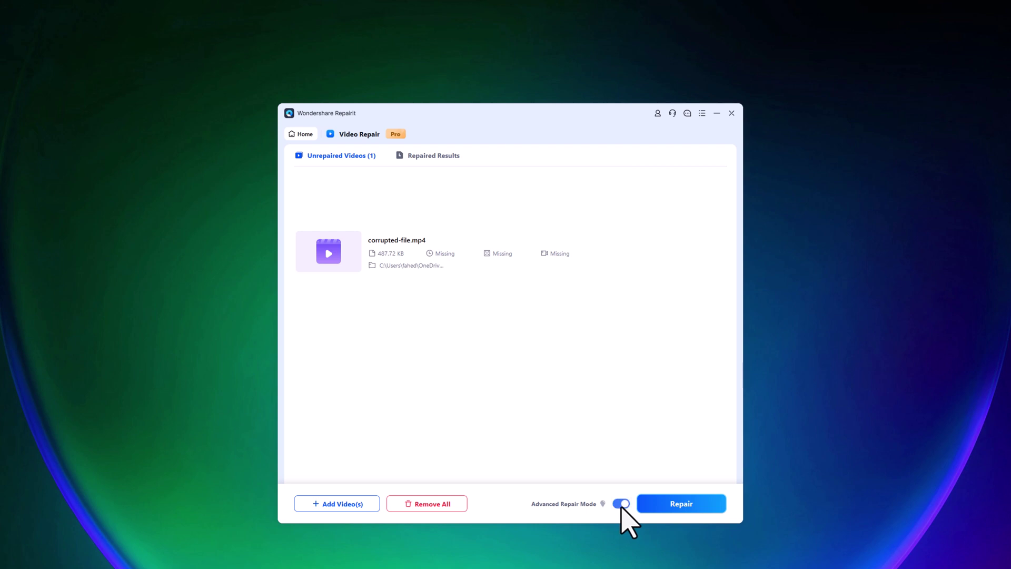
Repair corrupted-file.mp4 and preview the repaired clip from the success dialog.
click(684, 506)
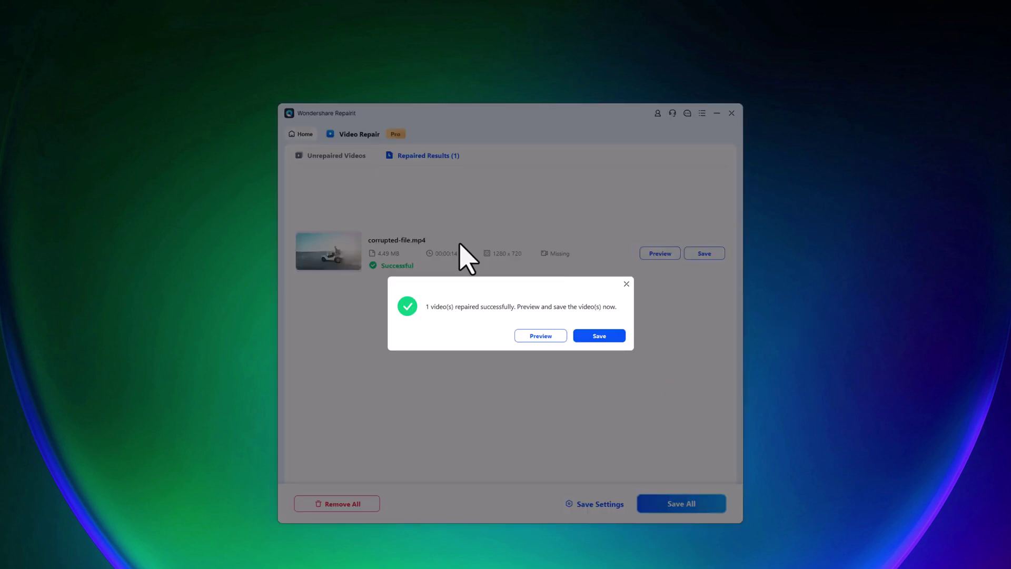
click(545, 337)
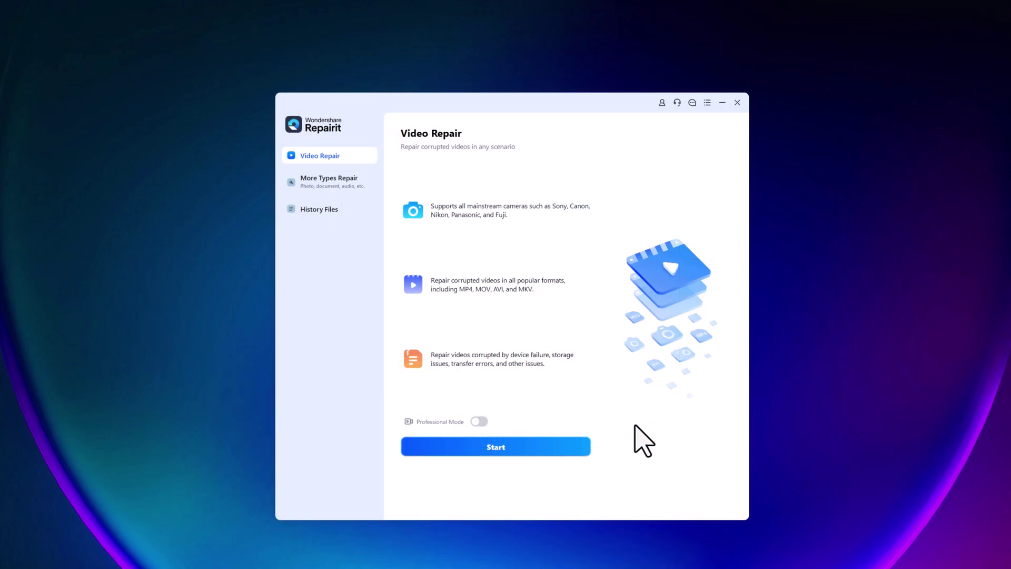
Re-enable Professional Mode, import the MXF and 4K HEVC broadcast clips, and repair both.
click(479, 421)
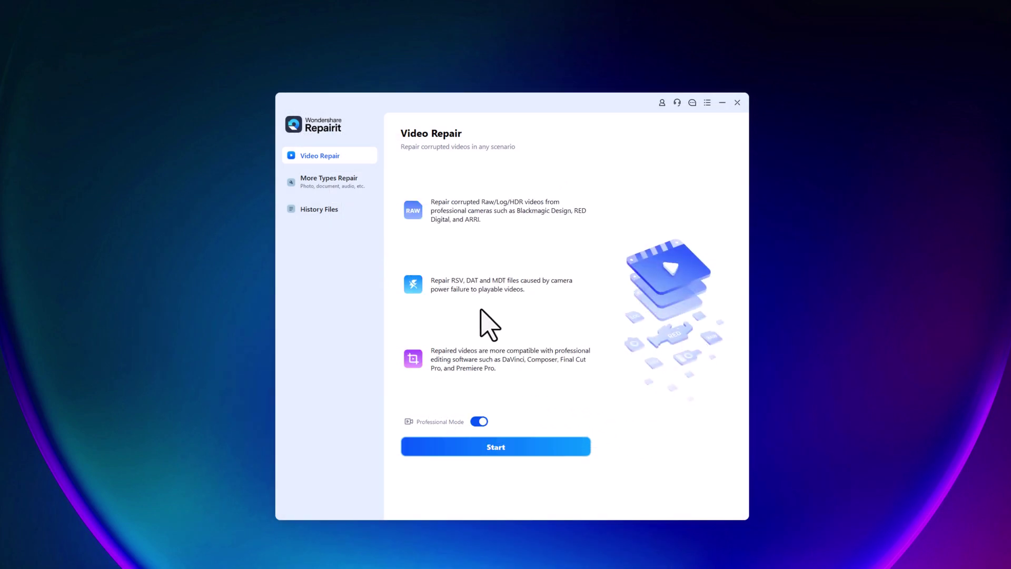
click(499, 448)
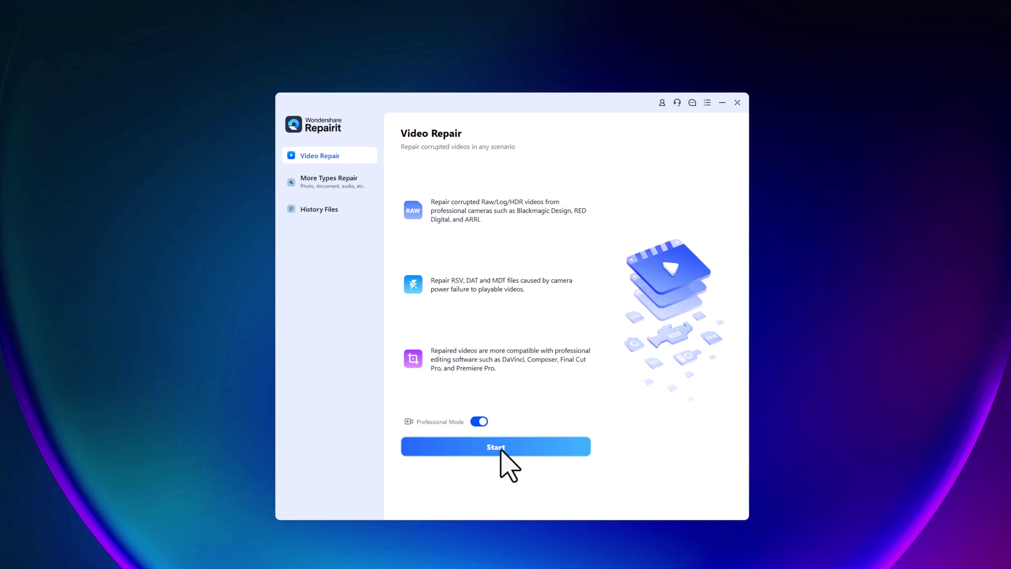
click(512, 383)
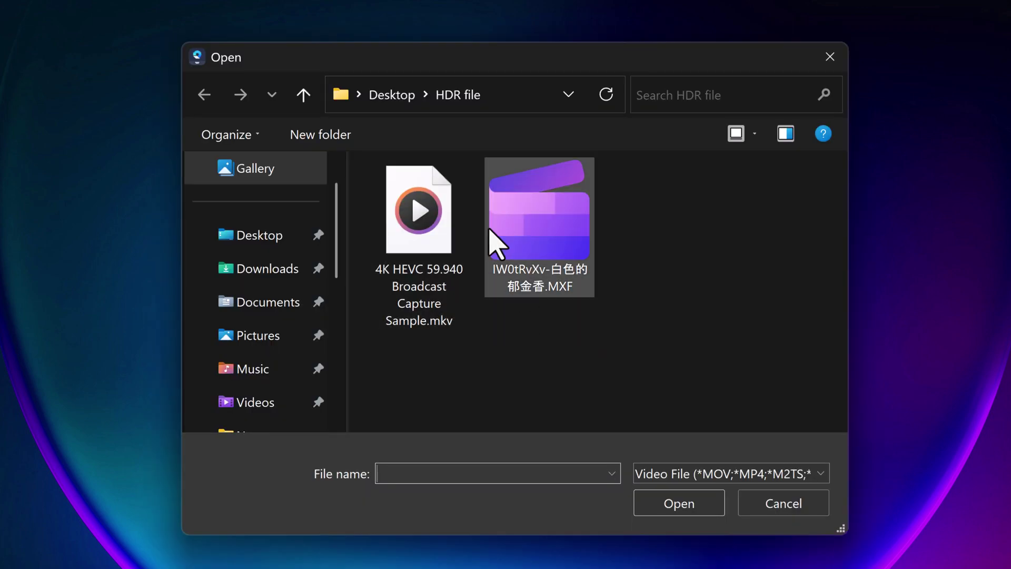
drag(612, 351, 388, 253)
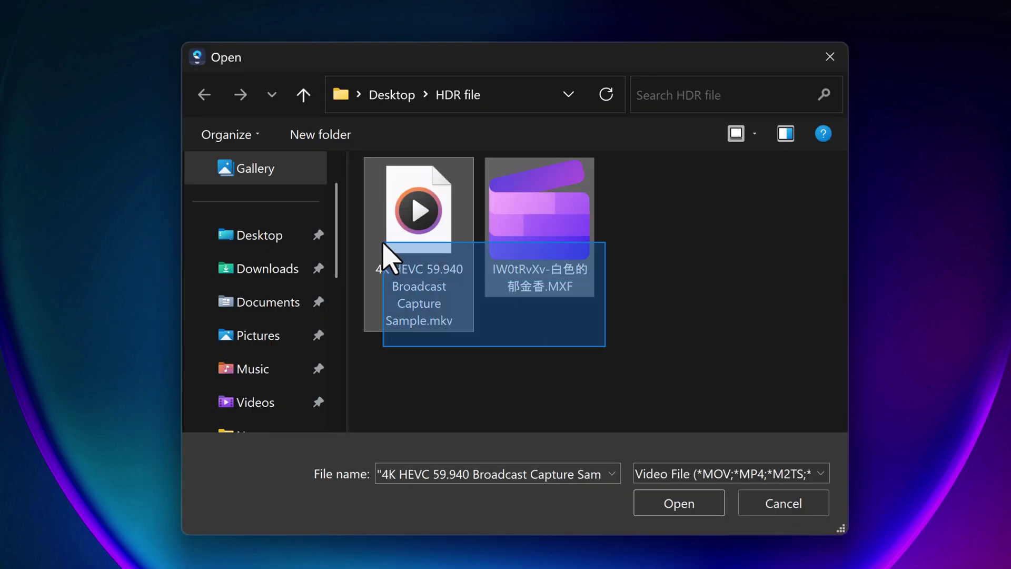
click(664, 491)
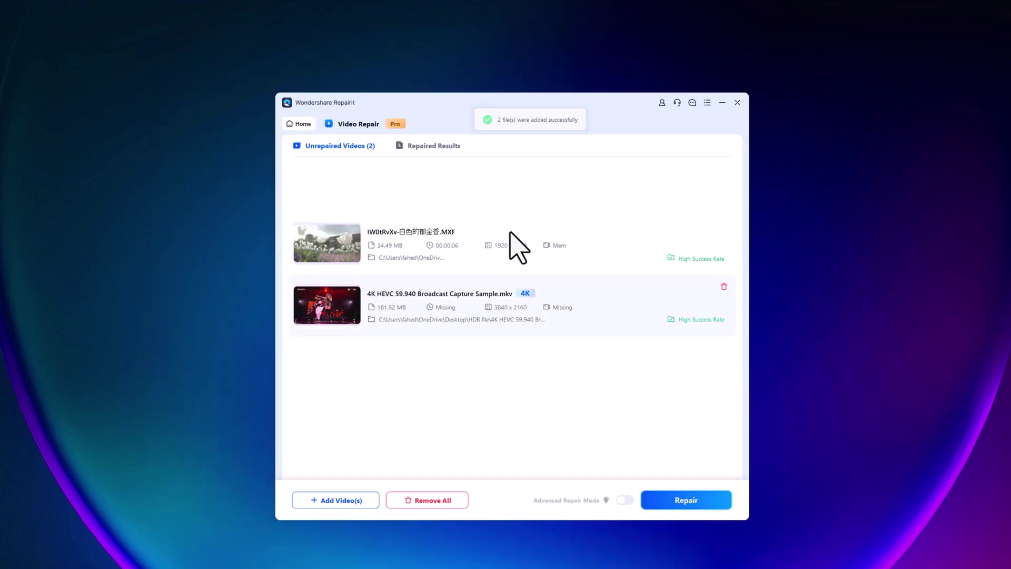
click(692, 503)
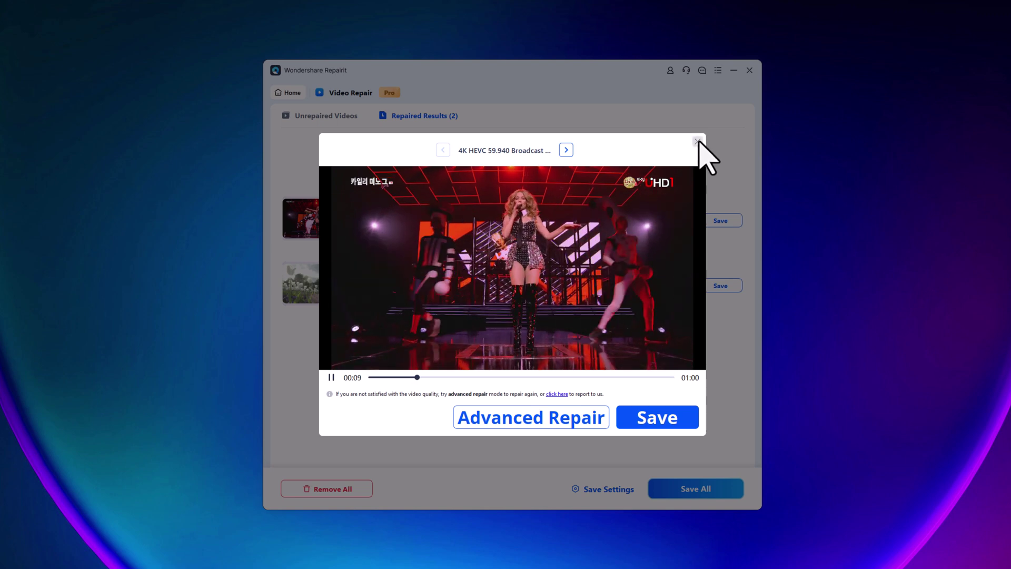
Close the 4K HEVC clip's preview and preview the repaired MXF clip.
click(697, 142)
click(673, 286)
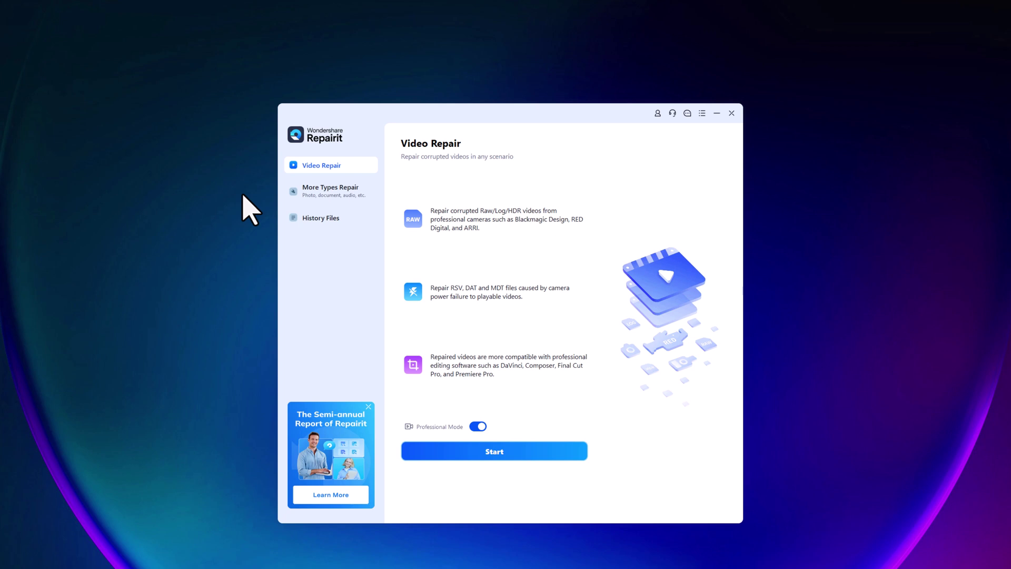
Go to More Types Repair and start the AI Video Enhancer.
click(340, 191)
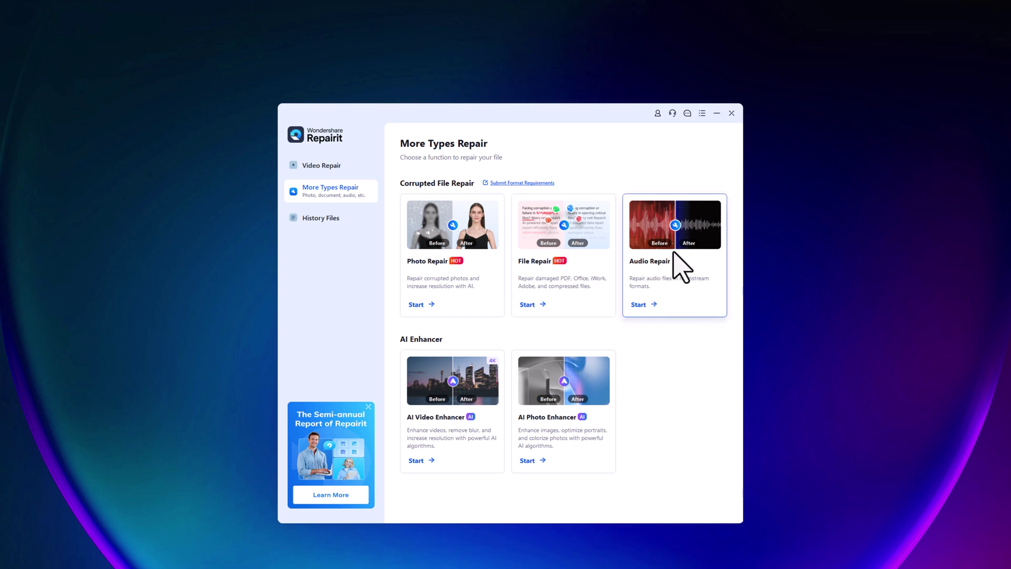
click(467, 398)
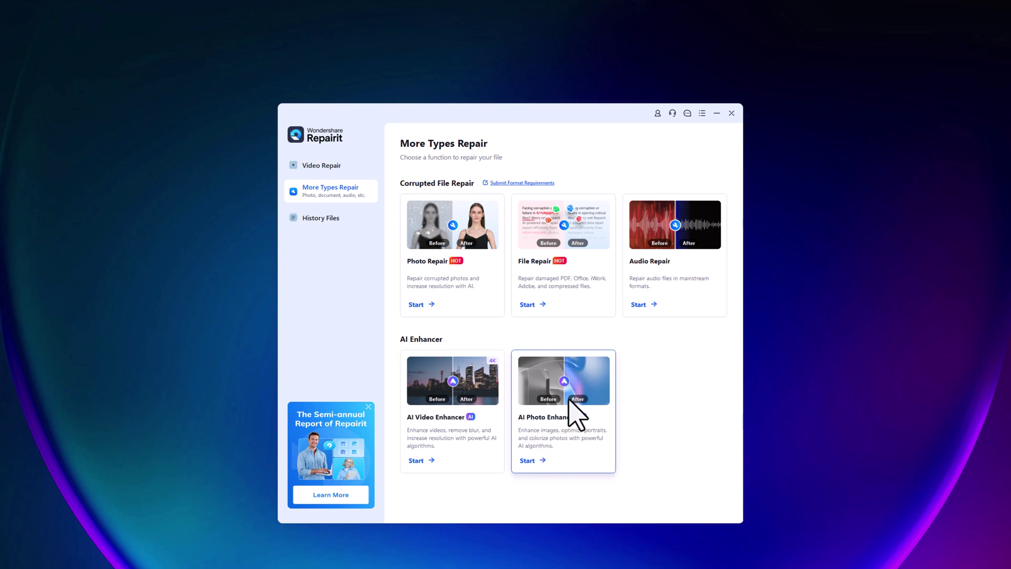
Load the sample coastal pier clip into the AI Video Enhancer with 400% output resolution.
click(446, 399)
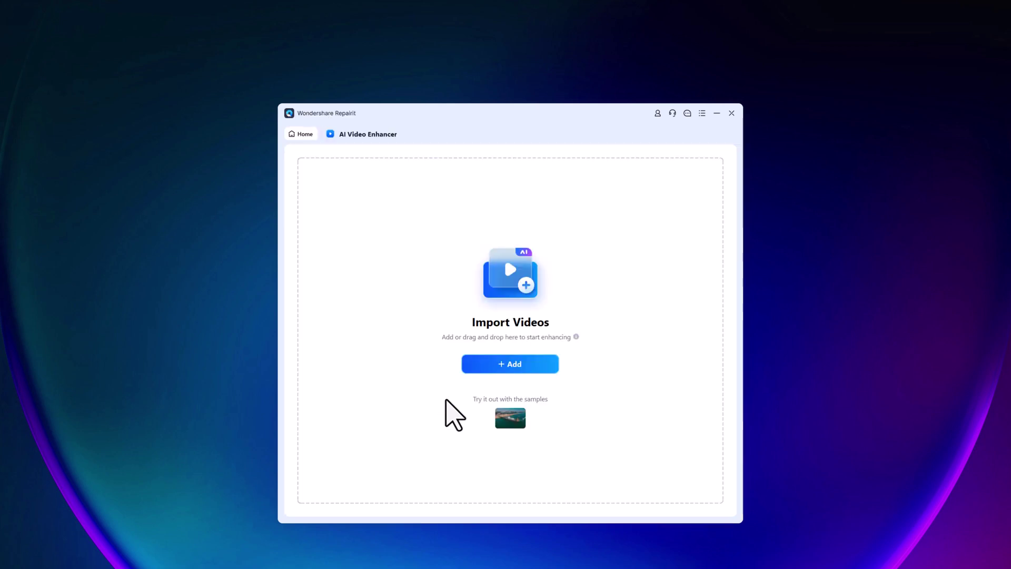
click(510, 419)
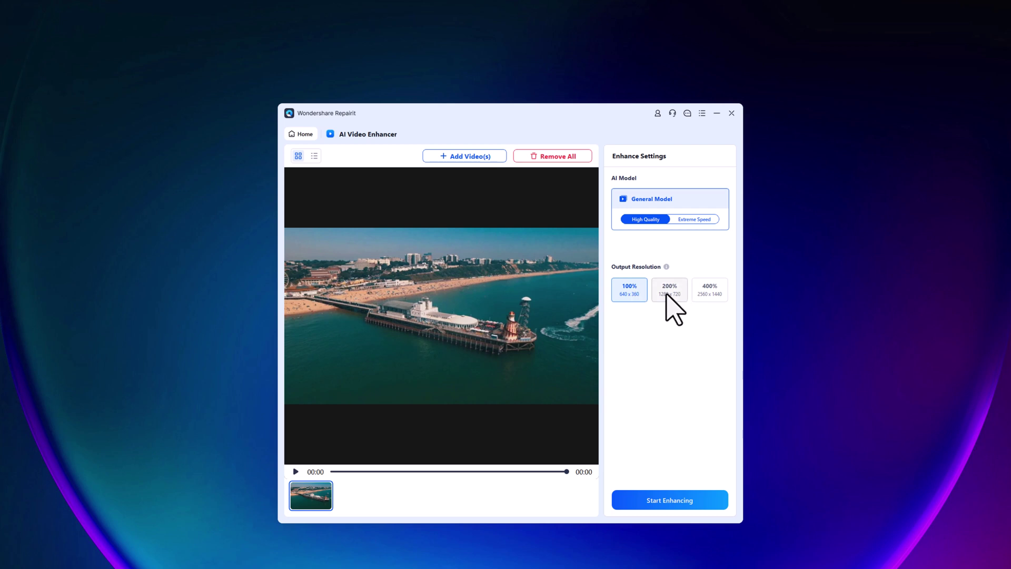
click(712, 290)
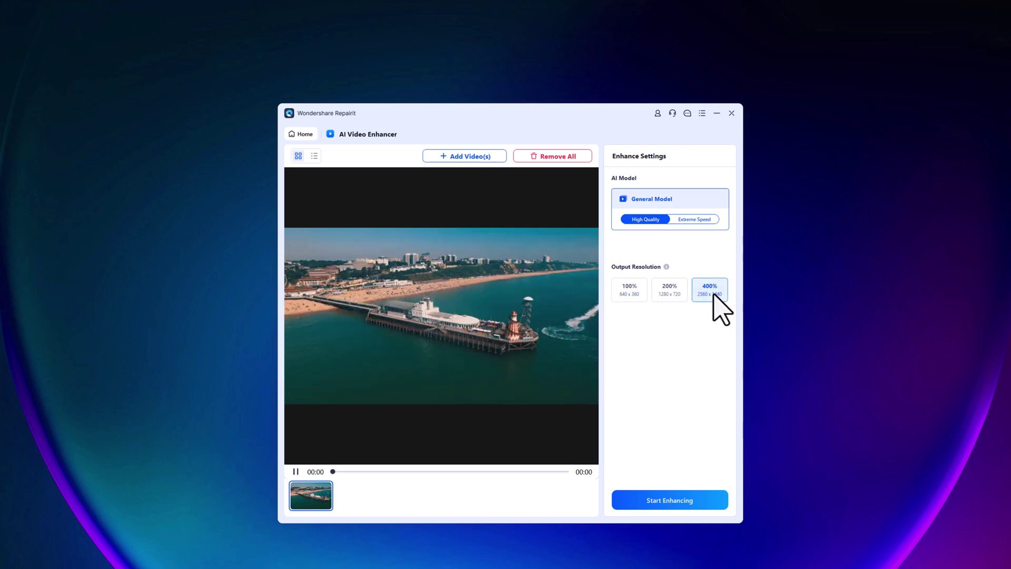
Enhance the pier clip at 400%, replay the before-and-after preview, and save it to the chosen drive.
click(667, 499)
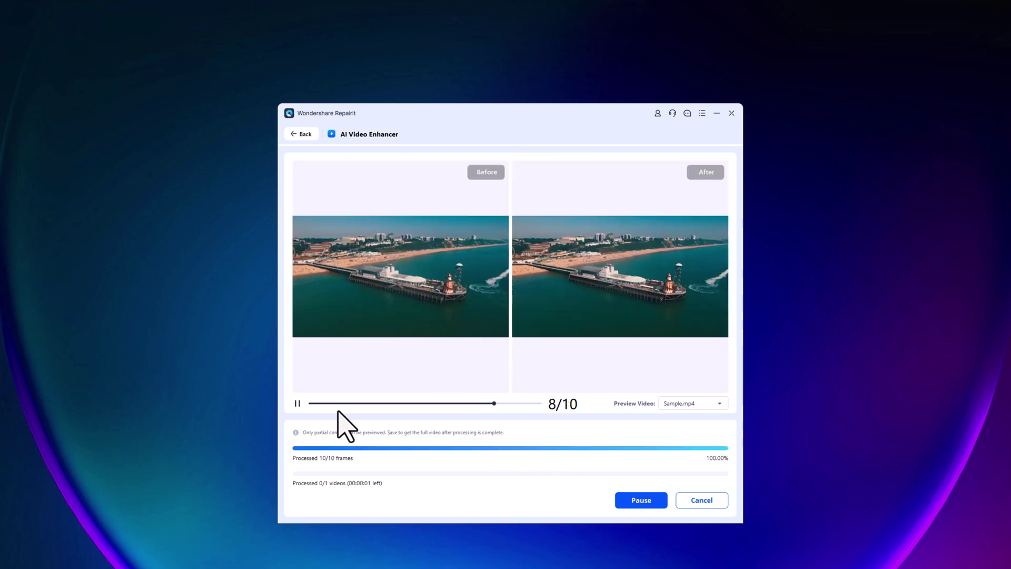
click(295, 468)
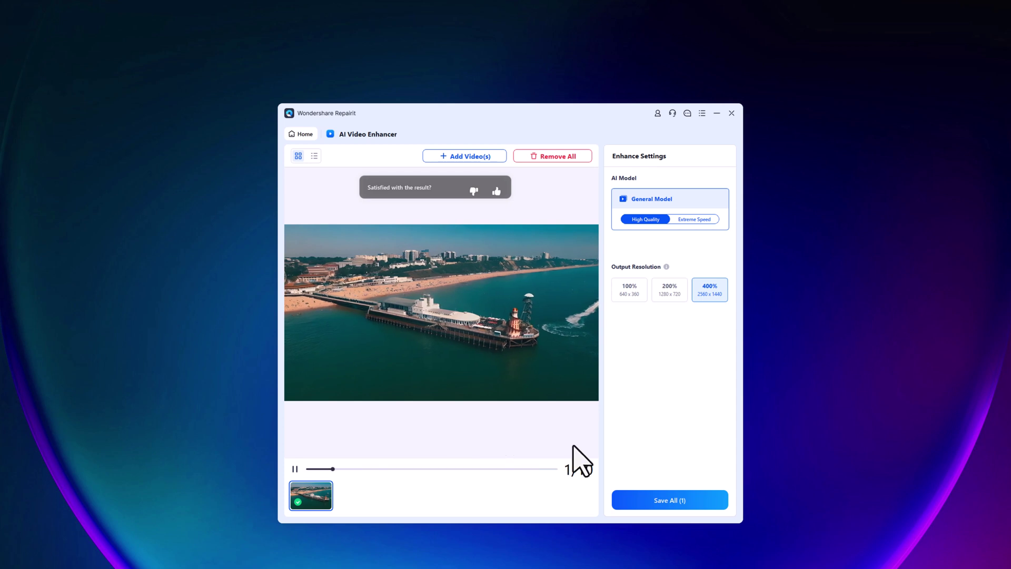
click(665, 500)
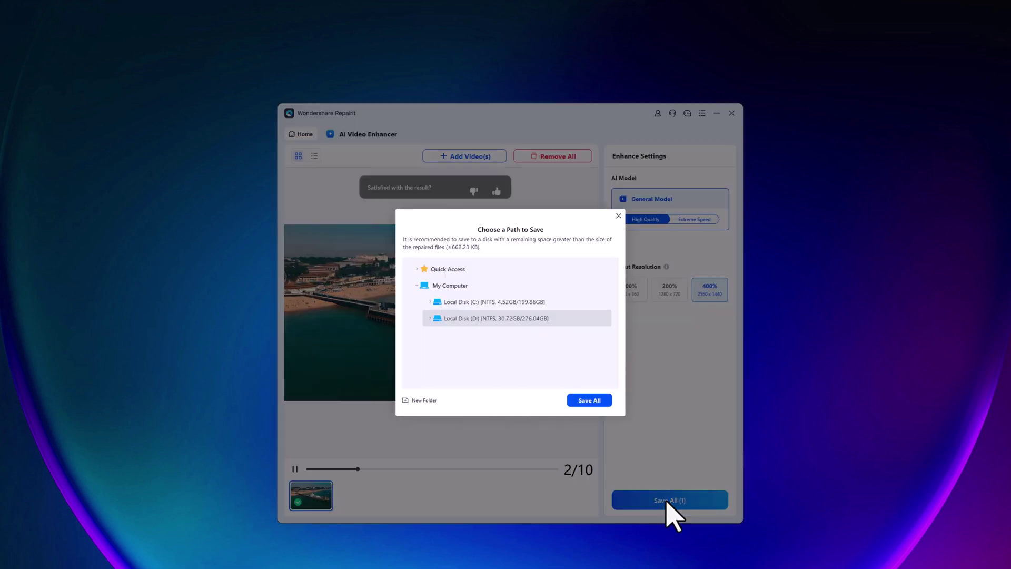
click(595, 402)
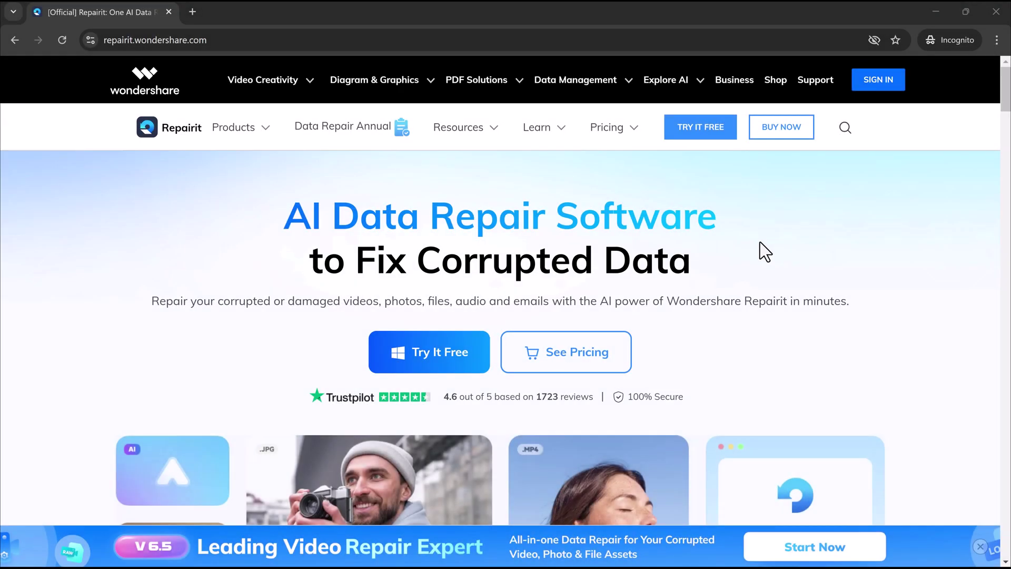
Scroll repairit.wondershare.com past testimonials and how-to guides to the bottom Try It Free banner.
scroll(760, 242, down, 3)
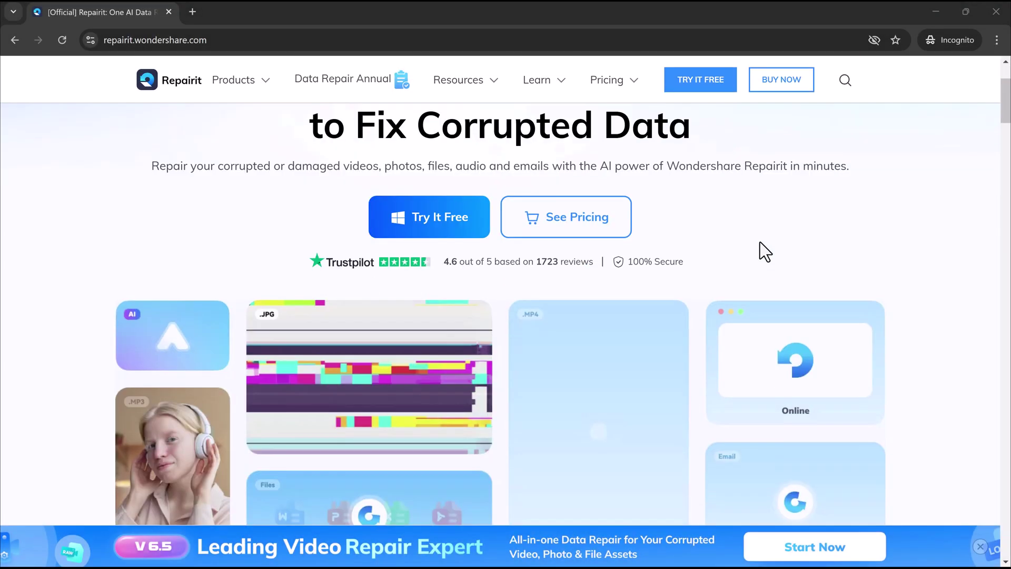
scroll(760, 241, down, 3)
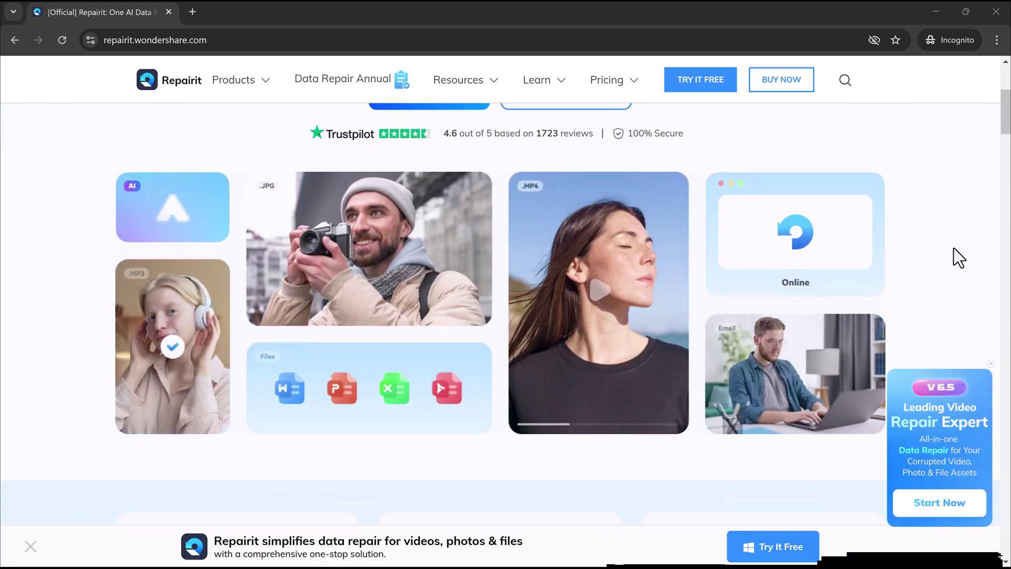
scroll(953, 248, down, 5)
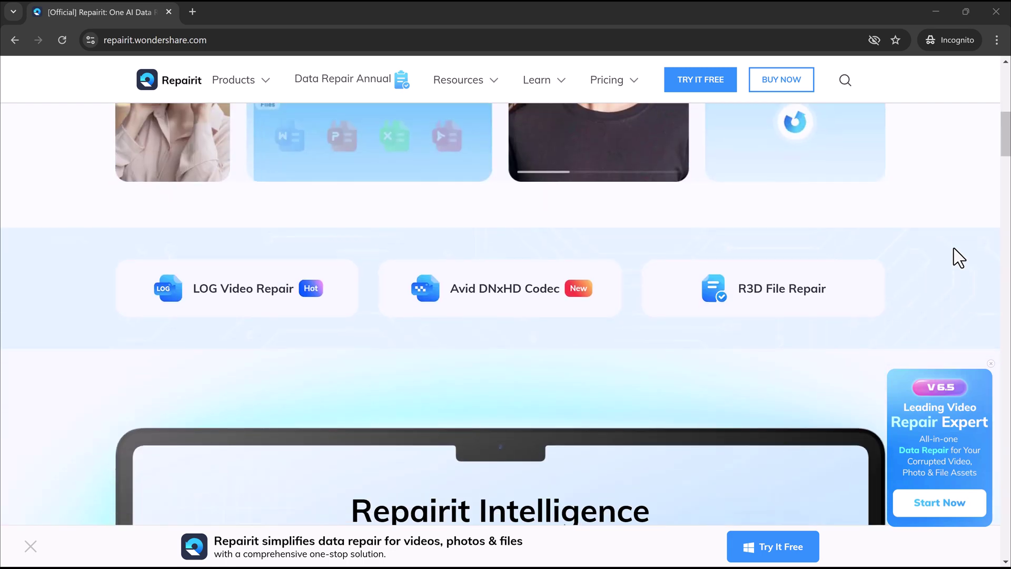
scroll(952, 249, down, 3)
scroll(953, 248, down, 3)
scroll(953, 248, down, 3)
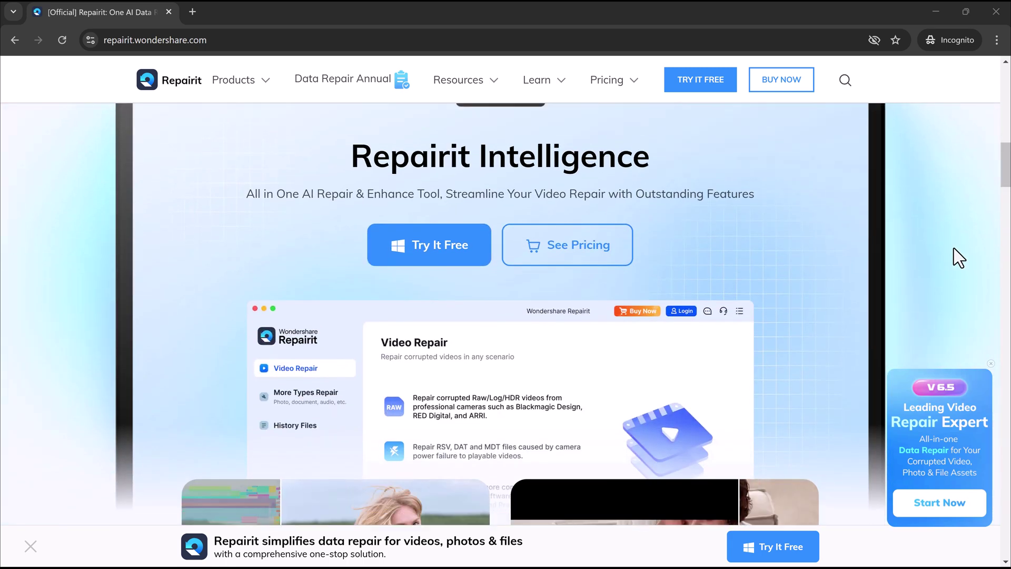
scroll(953, 248, down, 3)
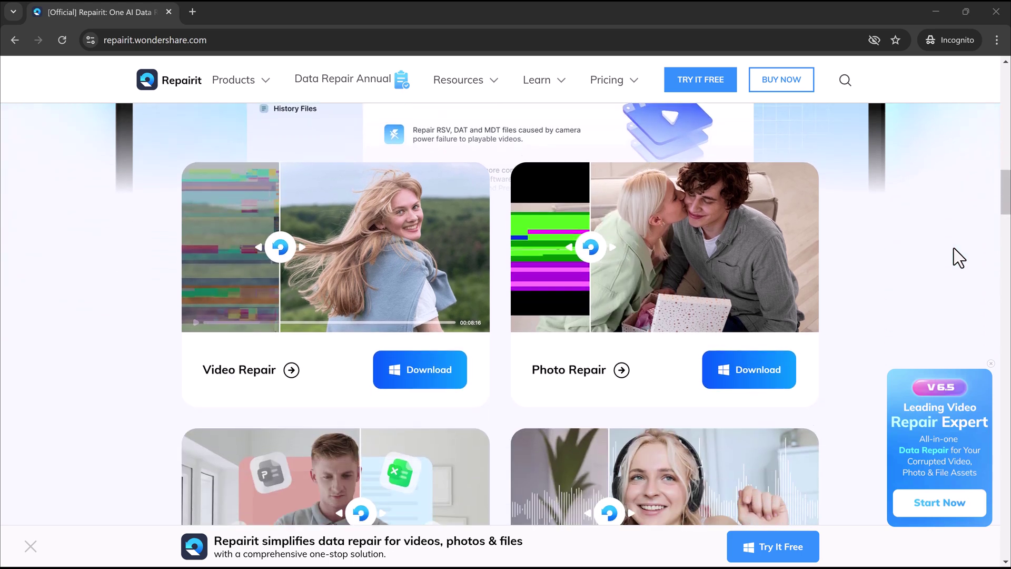
scroll(953, 248, down, 2)
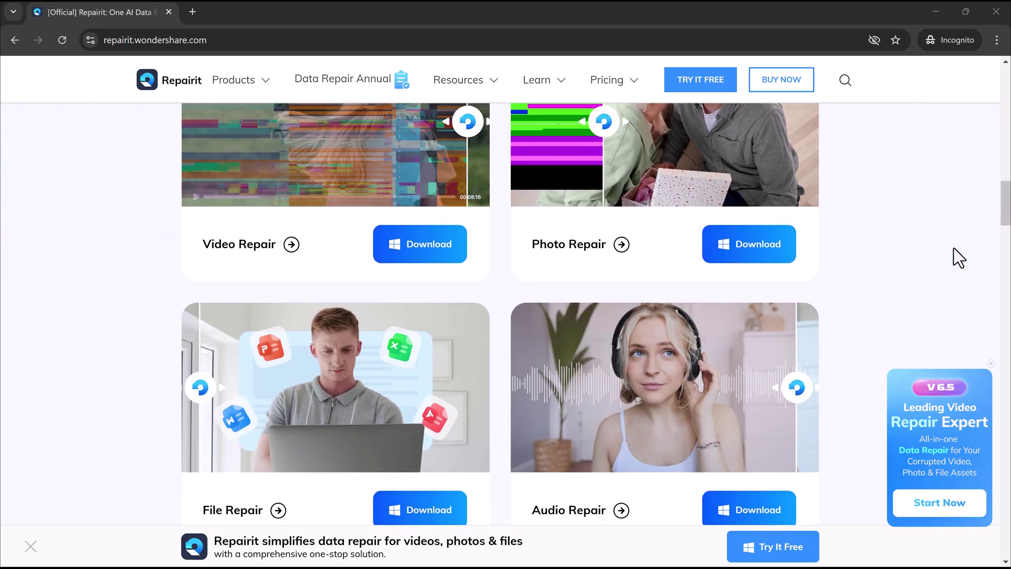
scroll(954, 248, down, 2)
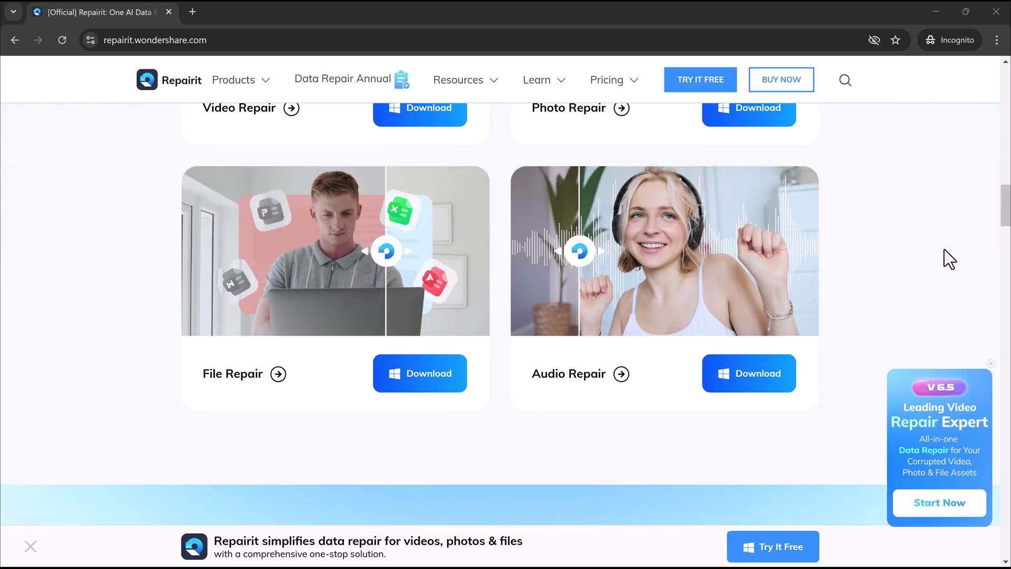
scroll(944, 248, down, 5)
scroll(943, 248, down, 2)
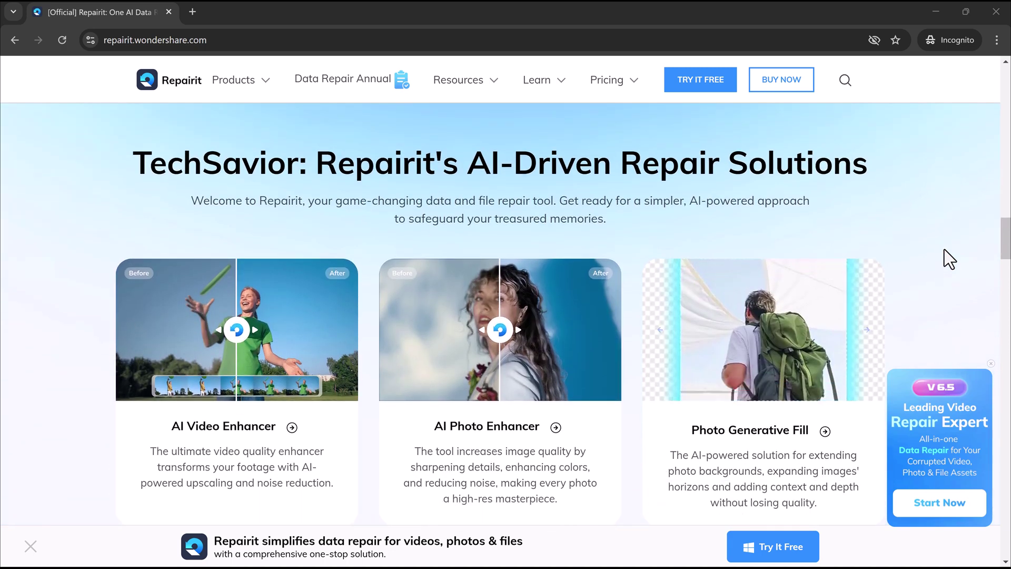
scroll(944, 249, down, 4)
scroll(943, 249, down, 3)
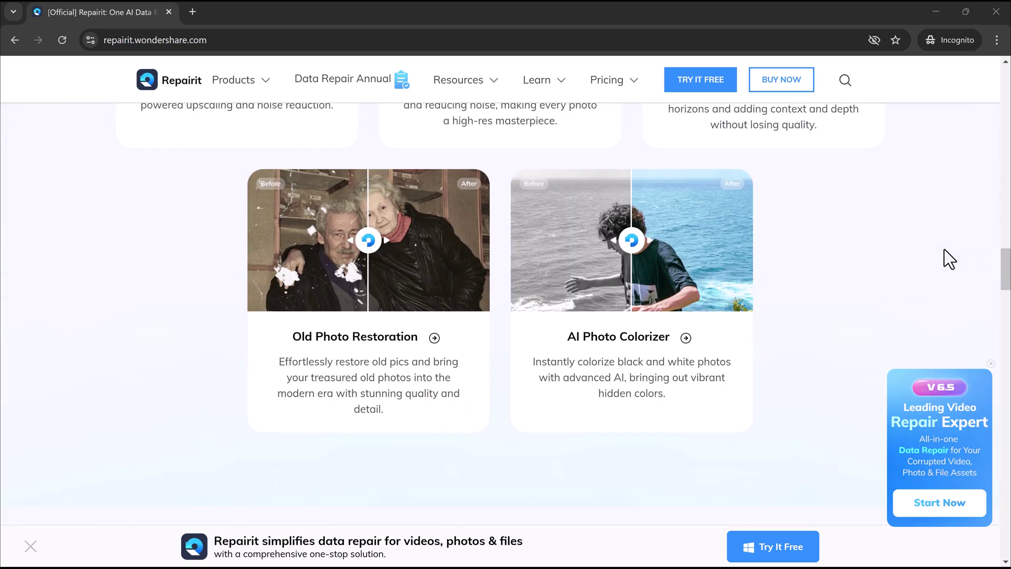
scroll(944, 249, down, 2)
scroll(944, 248, down, 1)
scroll(944, 249, down, 2)
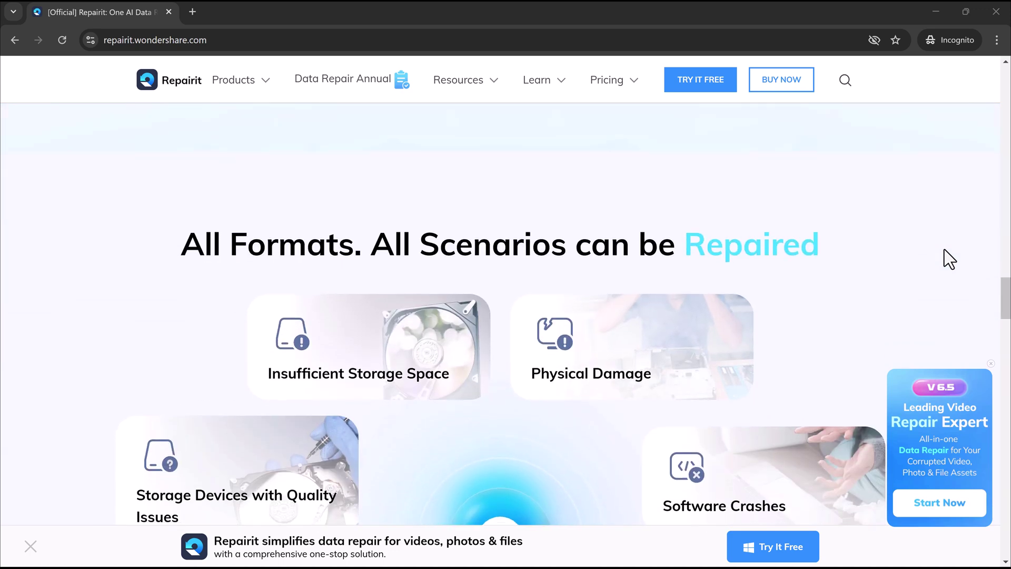
scroll(944, 249, down, 2)
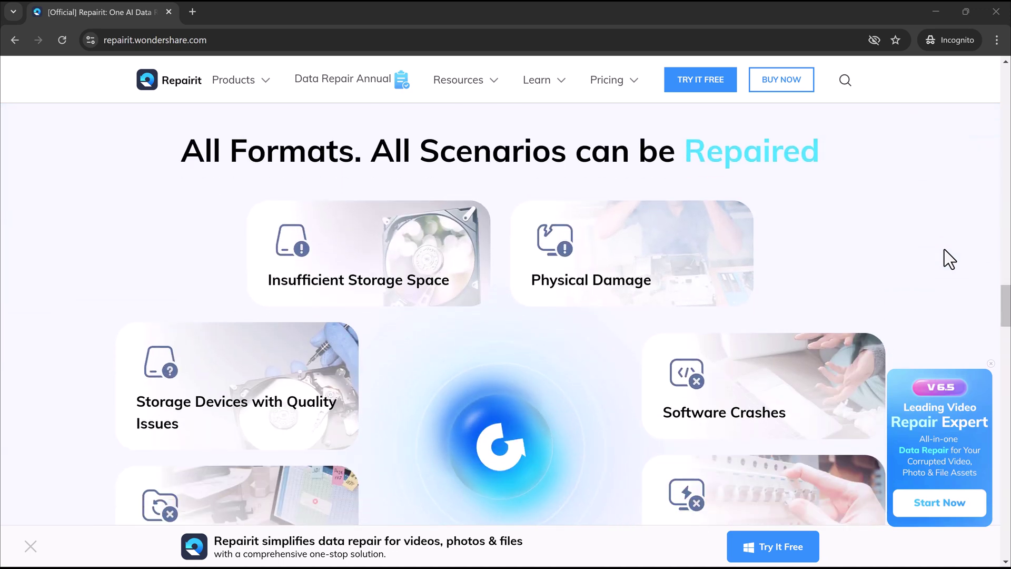
scroll(944, 248, down, 3)
scroll(943, 249, down, 3)
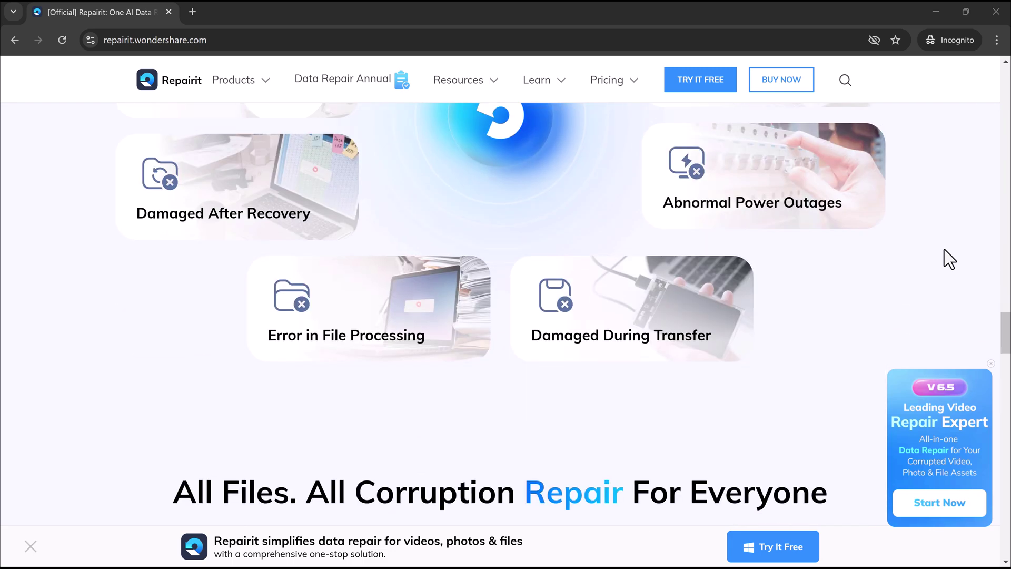
scroll(908, 269, down, 3)
scroll(908, 270, down, 1)
scroll(908, 270, down, 3)
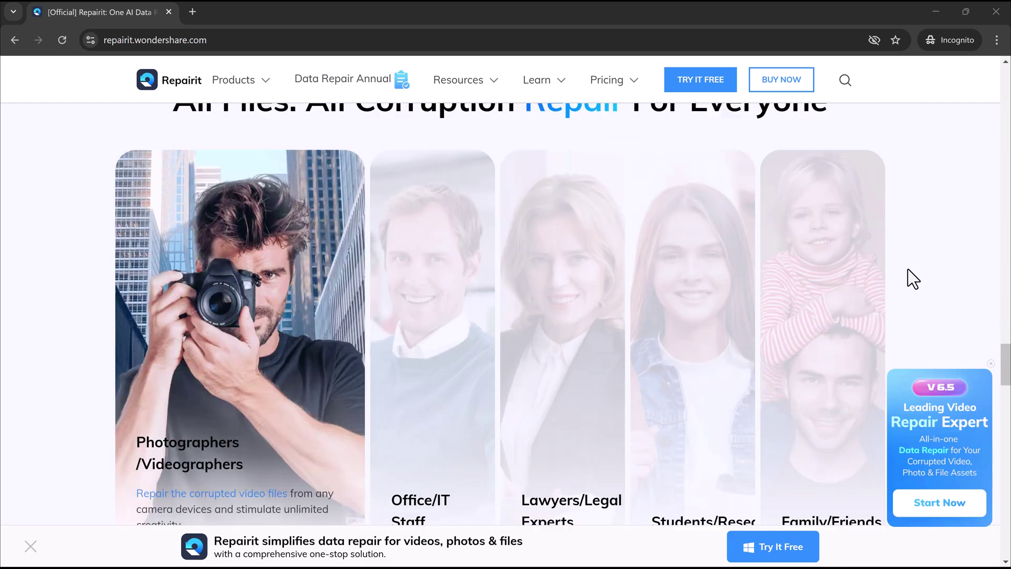
scroll(907, 270, down, 3)
scroll(907, 269, down, 1)
scroll(908, 269, down, 3)
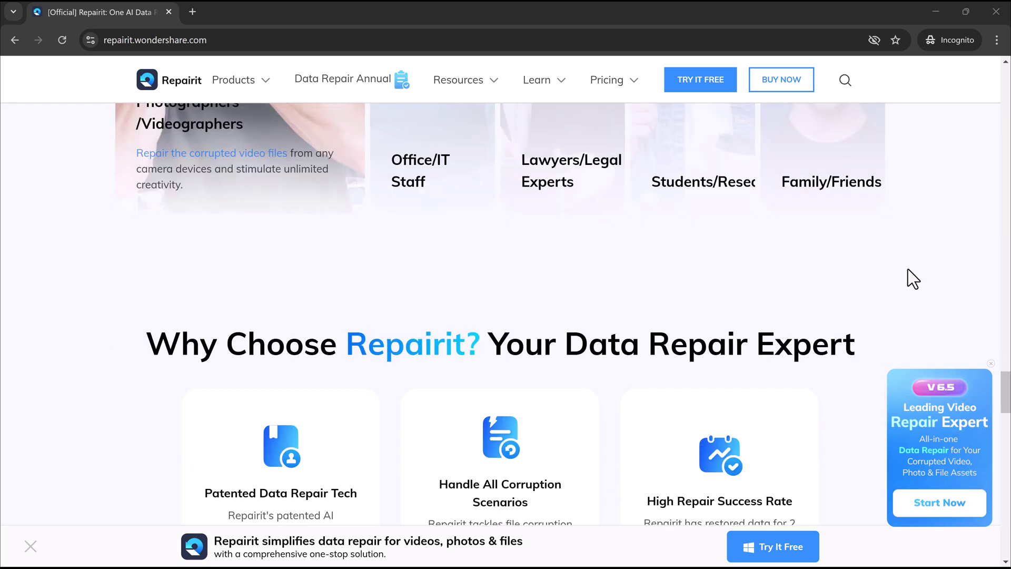
scroll(907, 269, down, 3)
scroll(907, 270, down, 3)
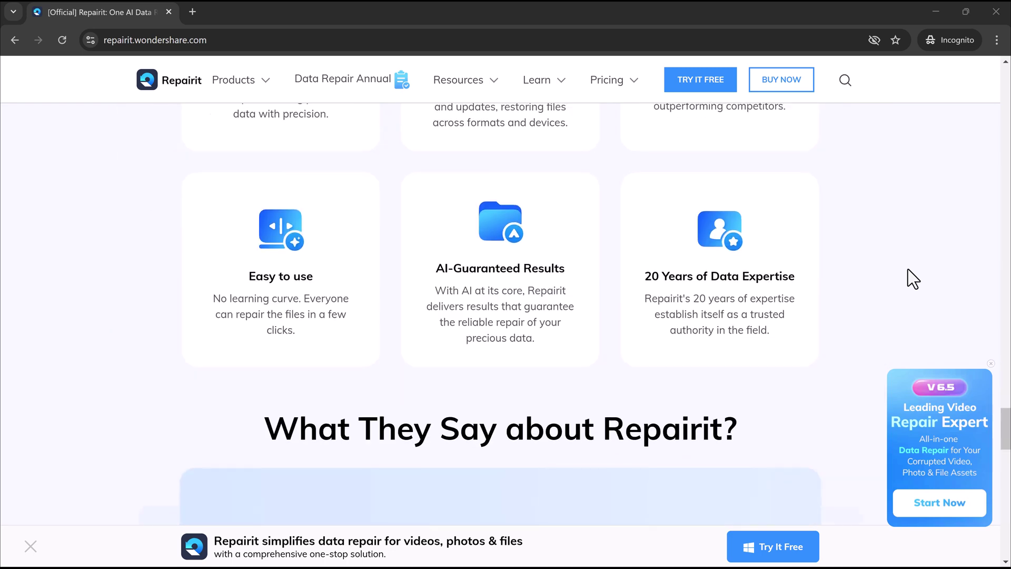
scroll(908, 269, down, 3)
scroll(907, 270, down, 1)
scroll(907, 270, down, 1)
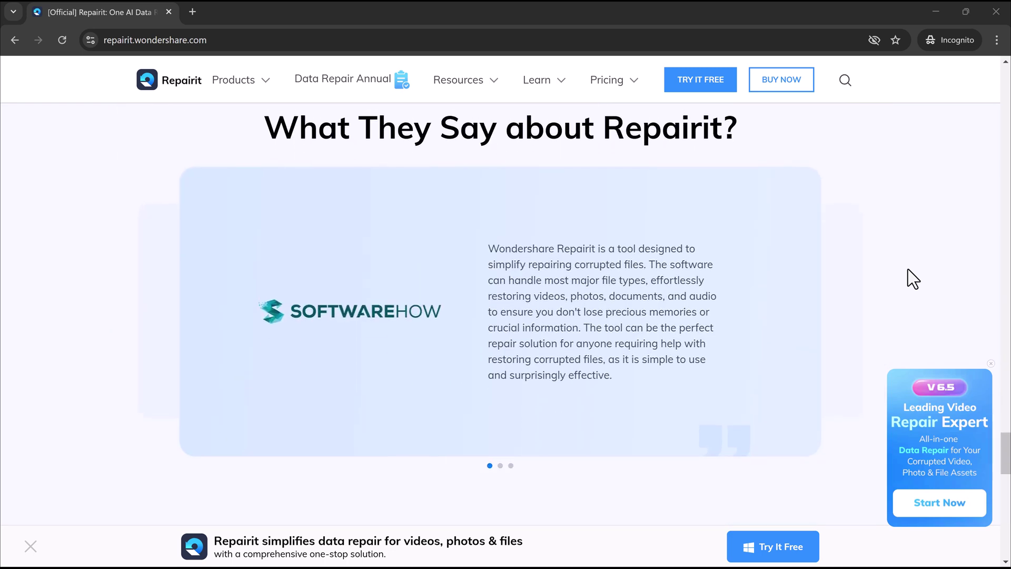
scroll(907, 269, down, 5)
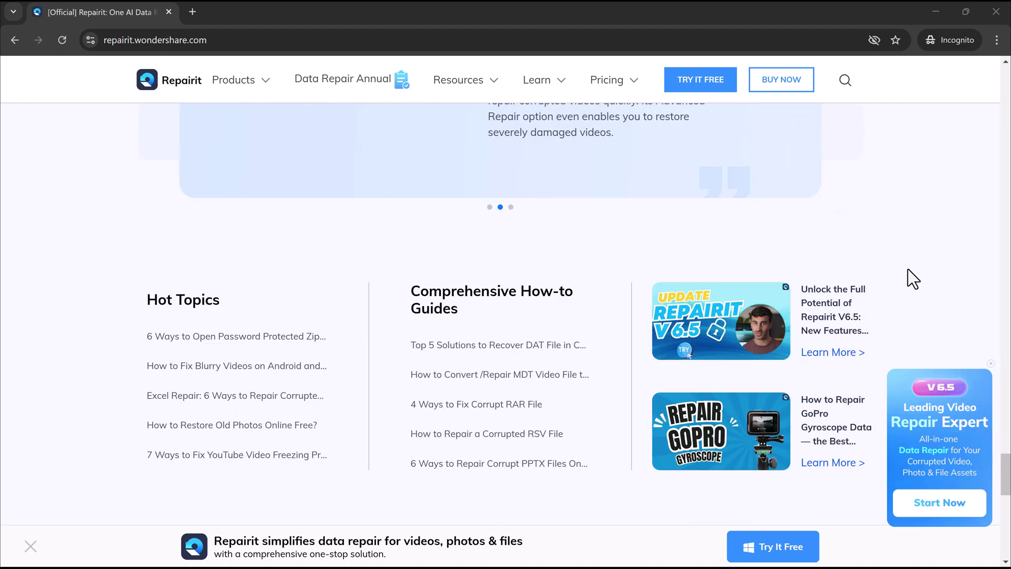
scroll(907, 269, down, 4)
scroll(908, 269, down, 3)
scroll(907, 269, down, 1)
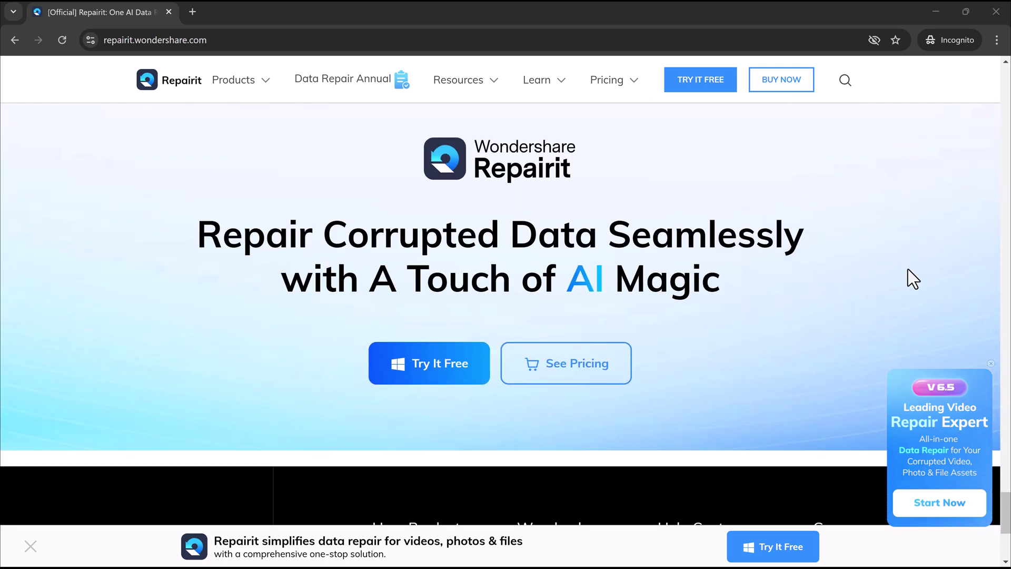
scroll(908, 269, up, 1)
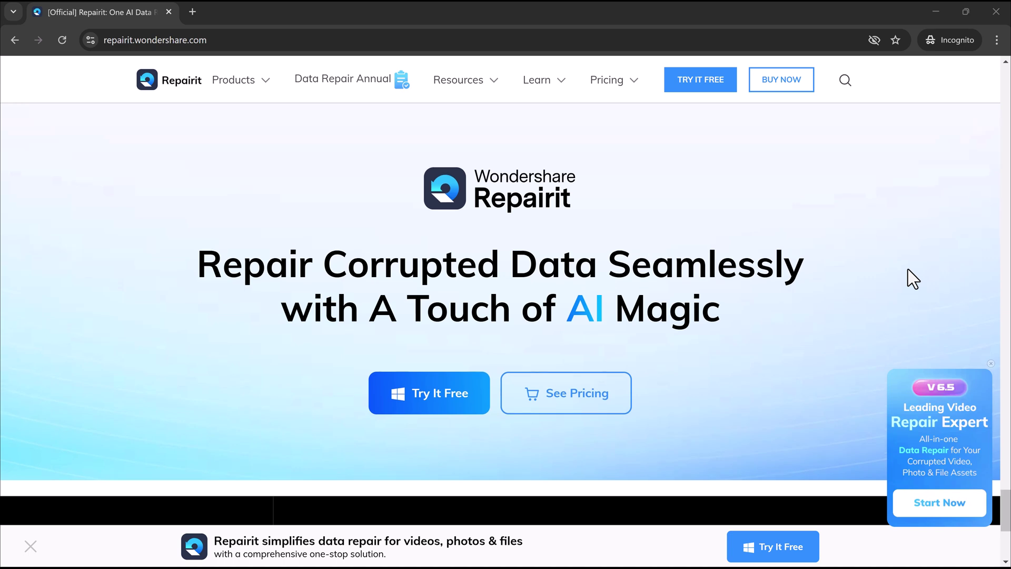